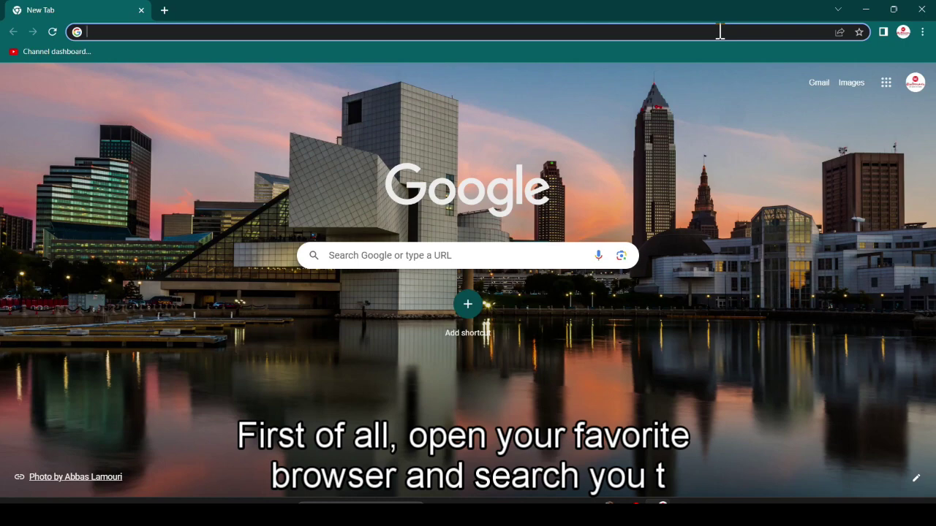
# - Search the web for "qt designer download" and open the Try Qt download page on qt.io
pyautogui.write('q')
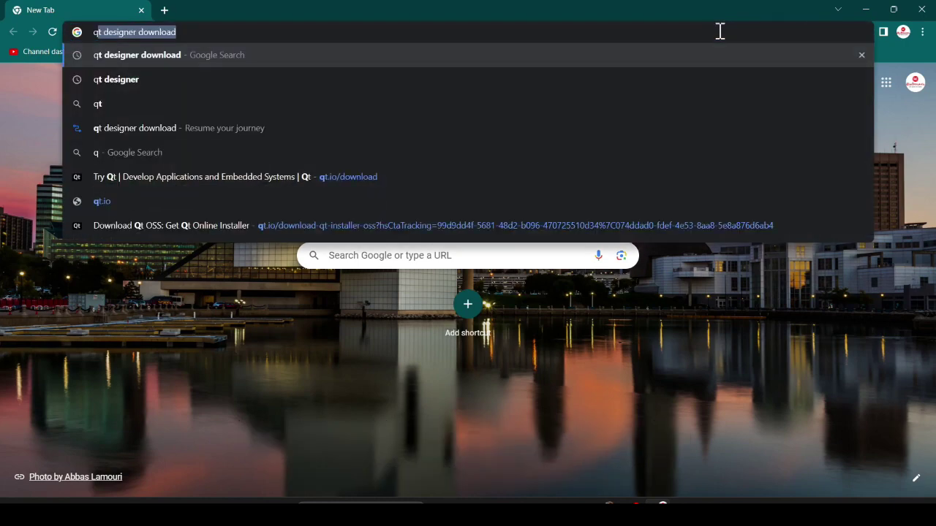
pyautogui.write('t designer download')
pyautogui.press('Return')
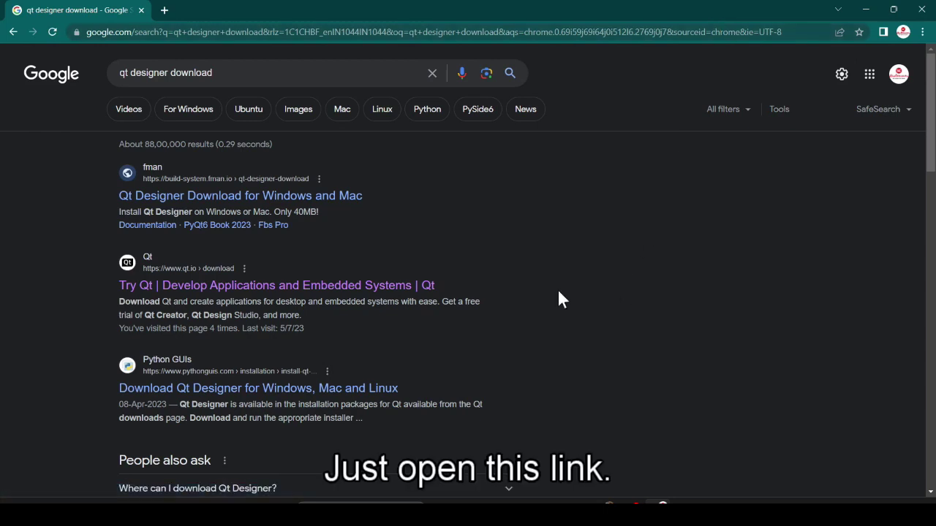
pyautogui.click(346, 286)
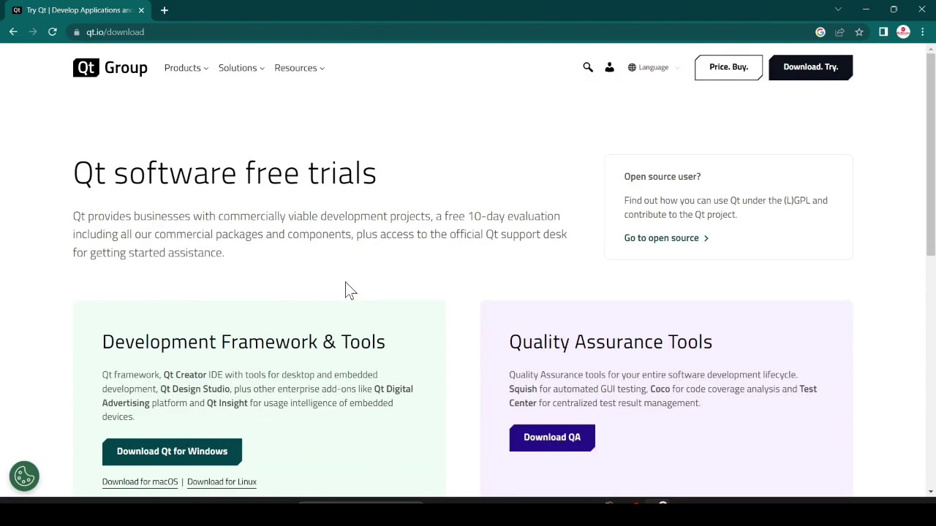
# - Look over the Qt free trials page and go to the open source section for open source users
pyautogui.scroll(-4, 345, 284)
pyautogui.scroll(2, 346, 284)
pyautogui.scroll(2, 346, 284)
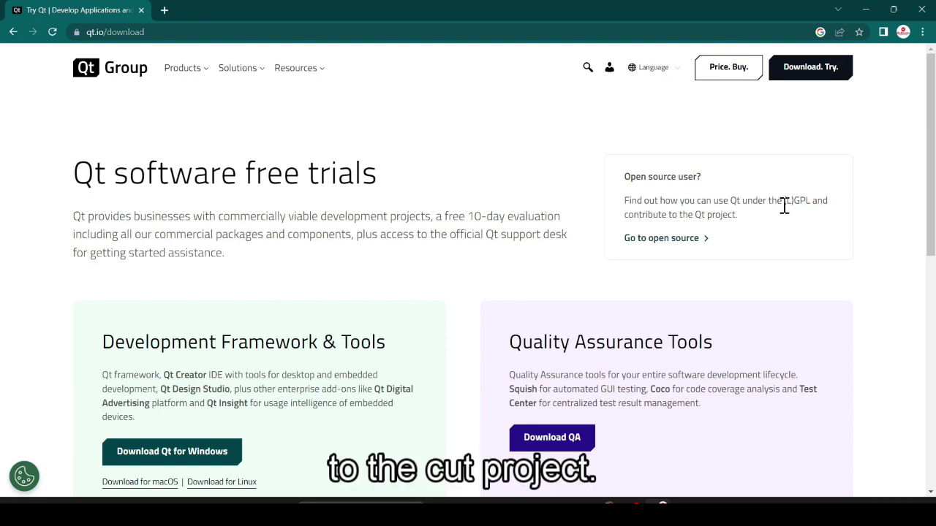
pyautogui.click(656, 242)
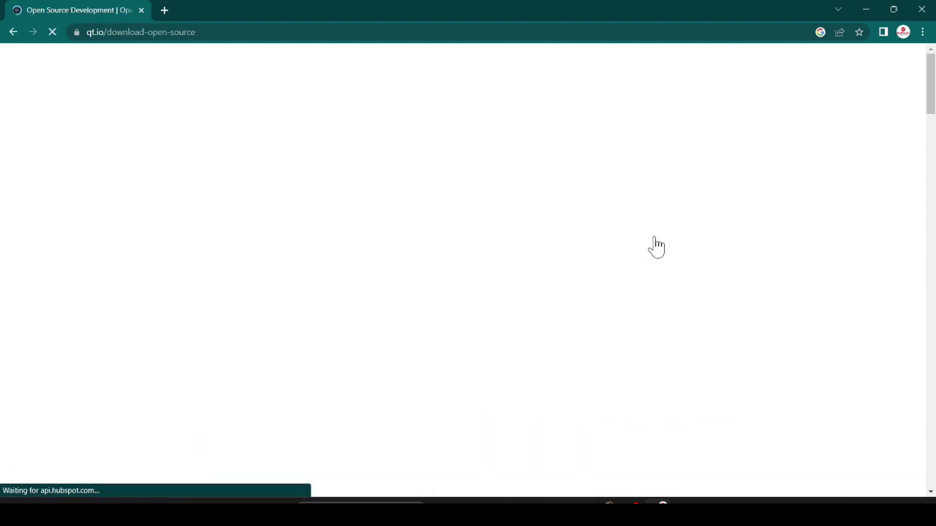
# - Go to the Qt Online Installer page and download the Windows installer, dismissing the request to download multiple files
pyautogui.scroll(-7, 430, 247)
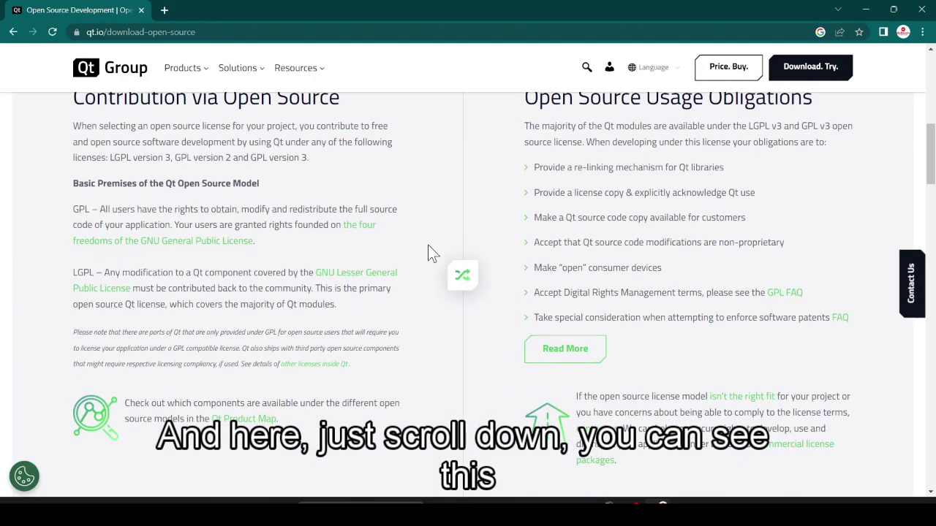
pyautogui.scroll(1, 429, 247)
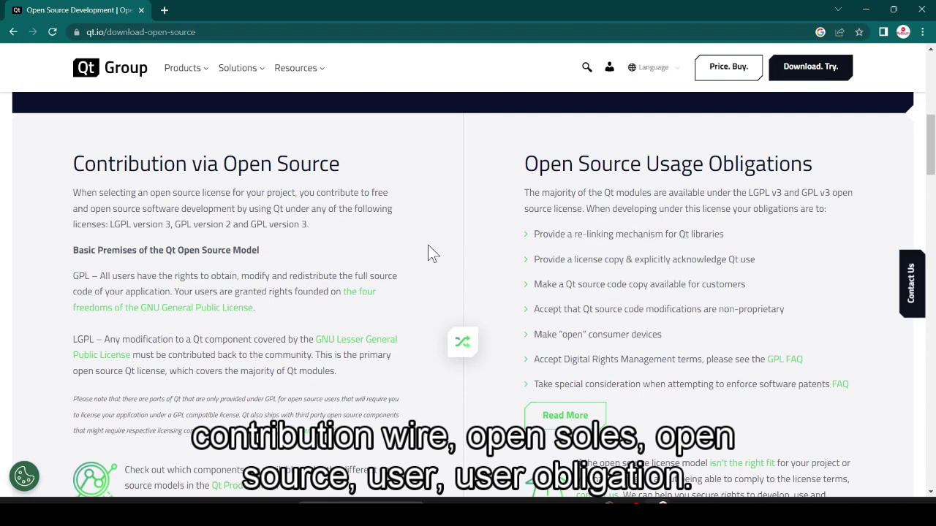
pyautogui.scroll(-3, 432, 252)
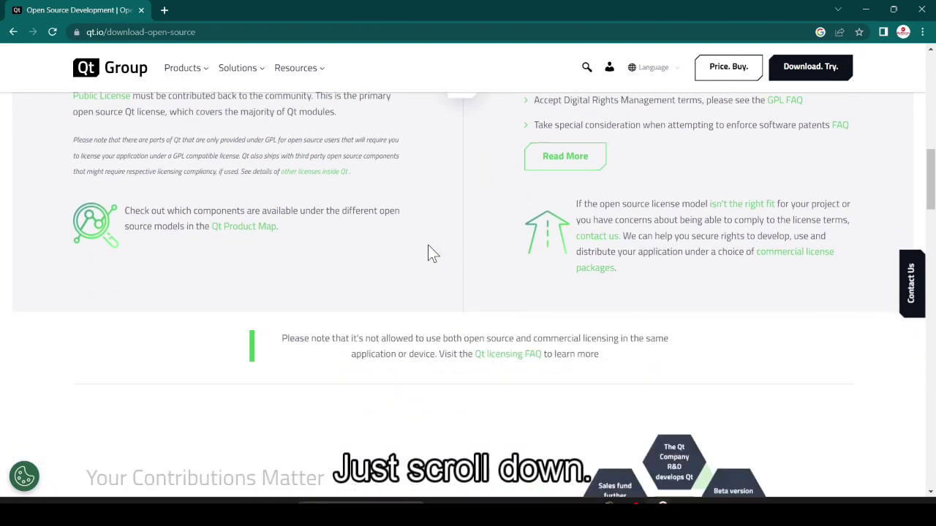
pyautogui.scroll(-8, 431, 252)
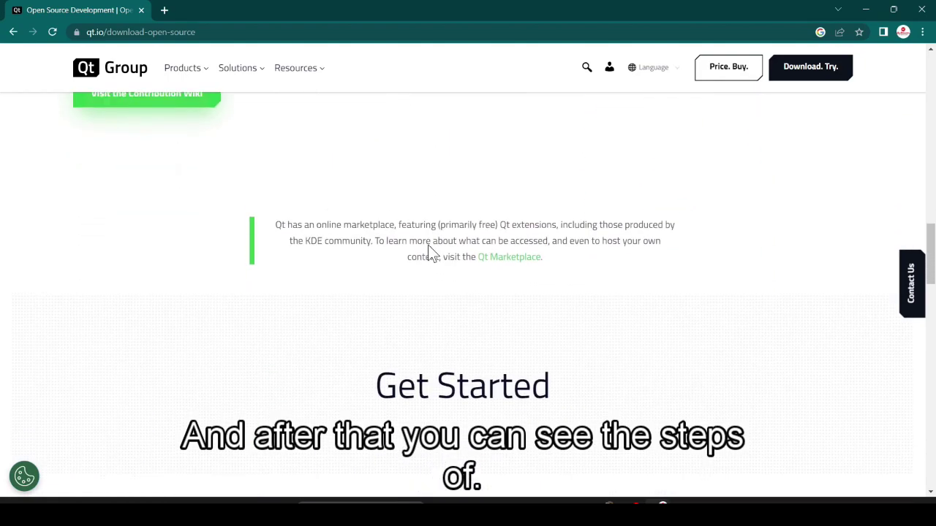
pyautogui.scroll(-7, 430, 252)
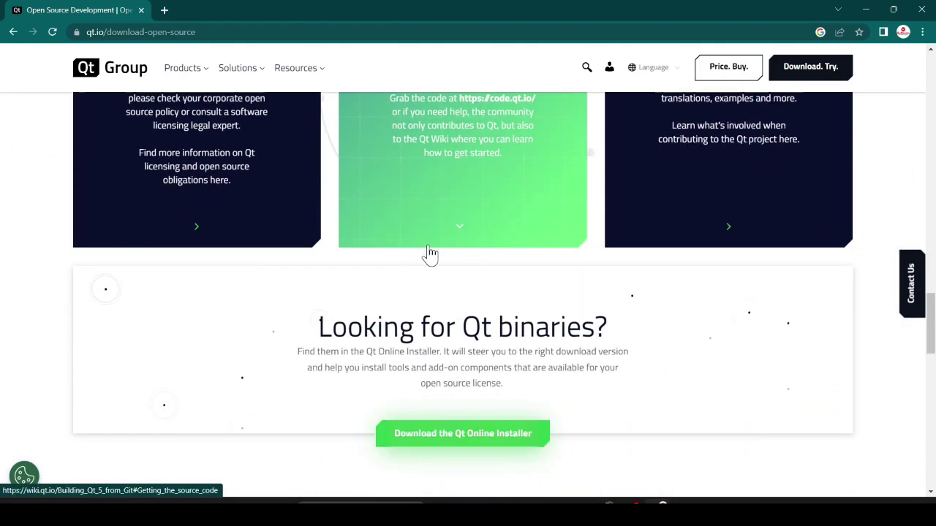
pyautogui.scroll(-1, 596, 381)
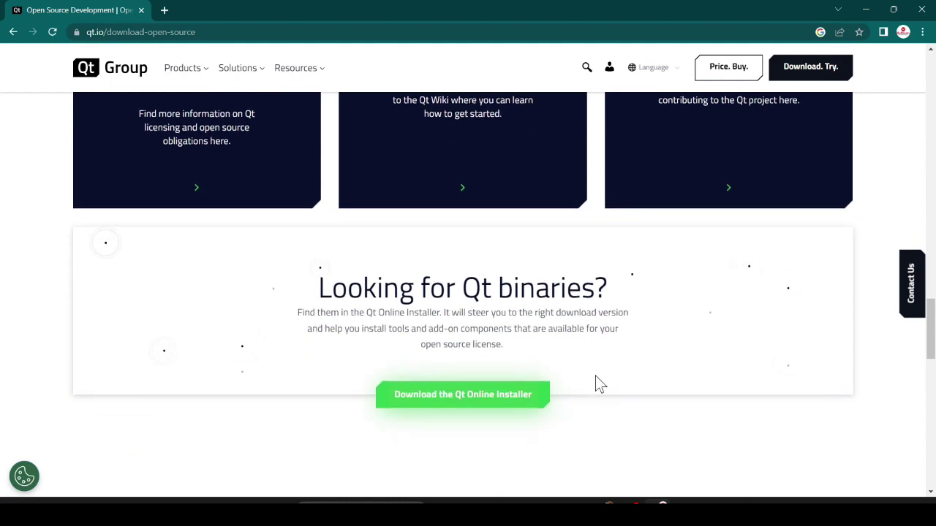
pyautogui.click(484, 398)
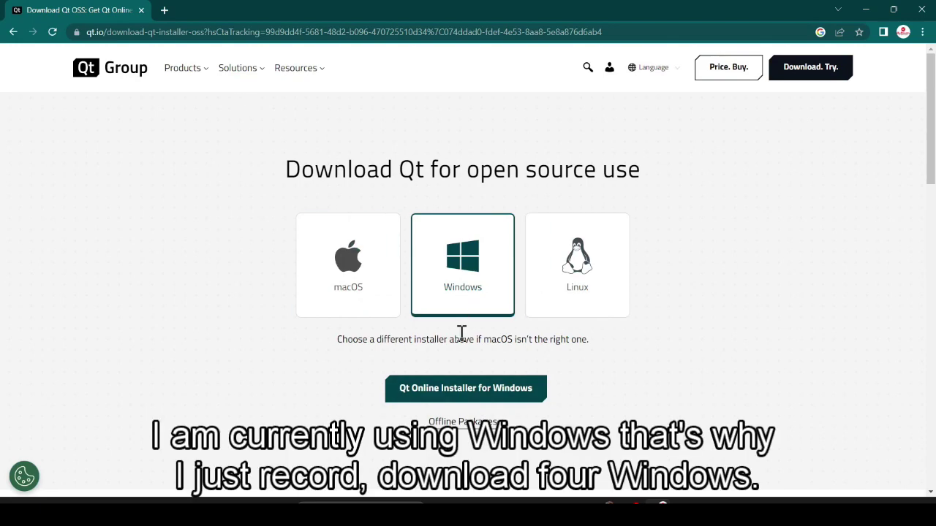
pyautogui.click(475, 395)
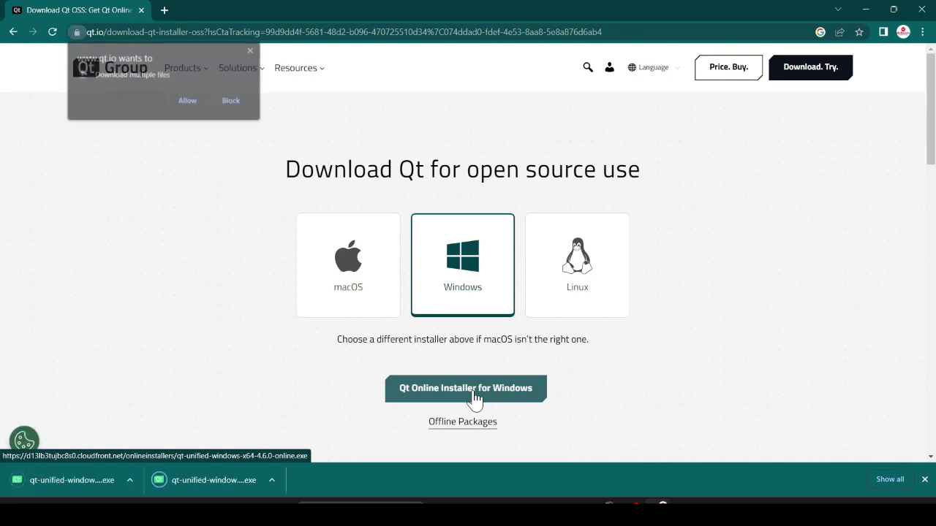
pyautogui.click(252, 49)
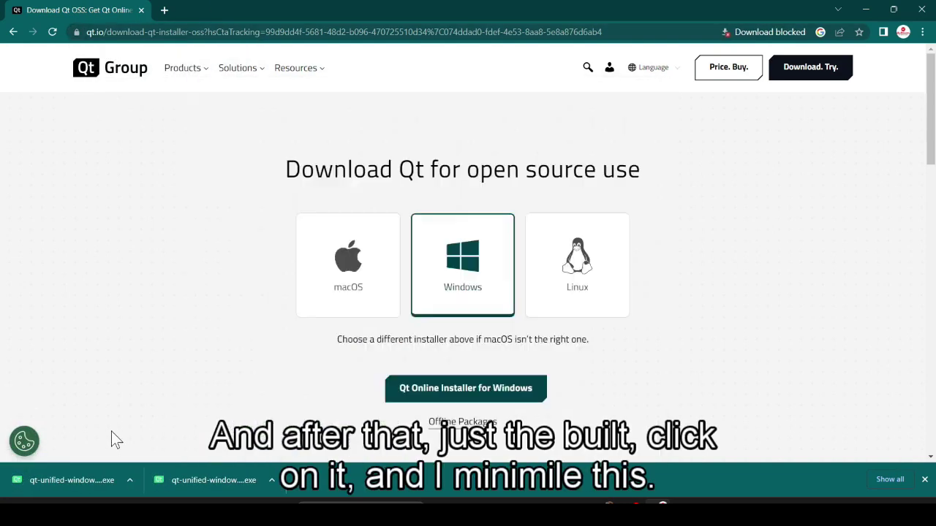
# - Run the downloaded Qt installer, minimise the browser, and bring up the sign-up form for a new Qt account
pyautogui.click(65, 481)
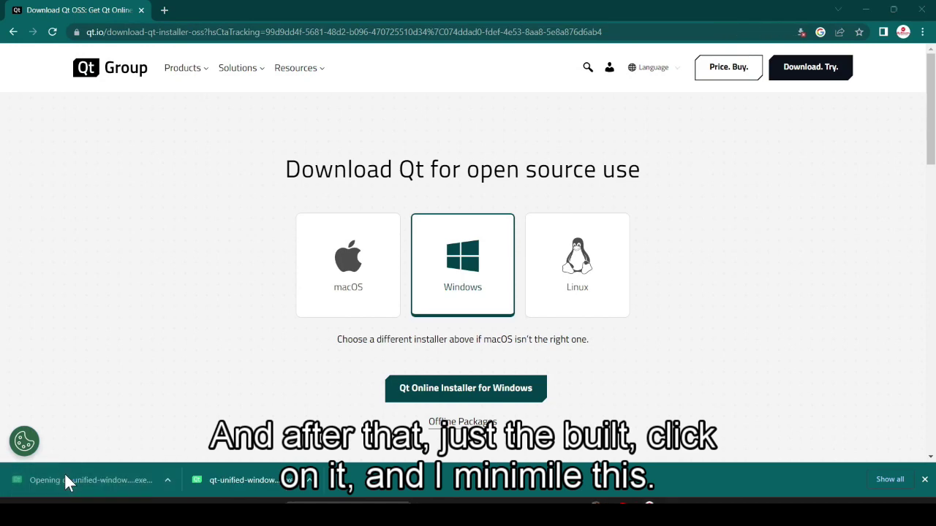
pyautogui.click(867, 9)
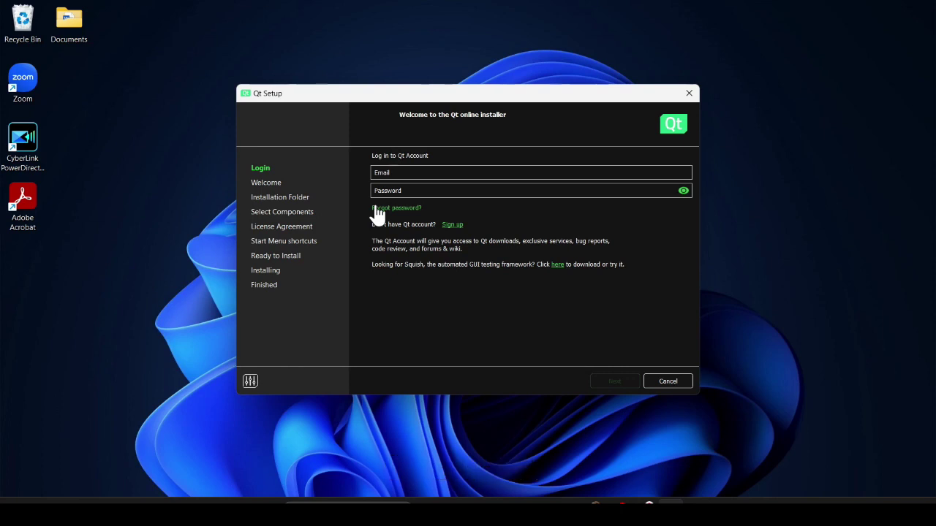
pyautogui.click(453, 226)
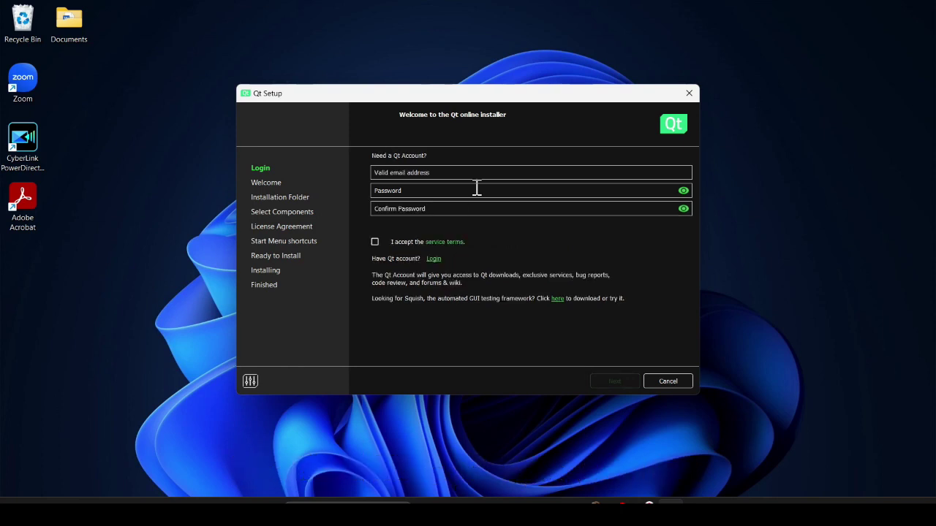
pyautogui.moveTo(476, 189)
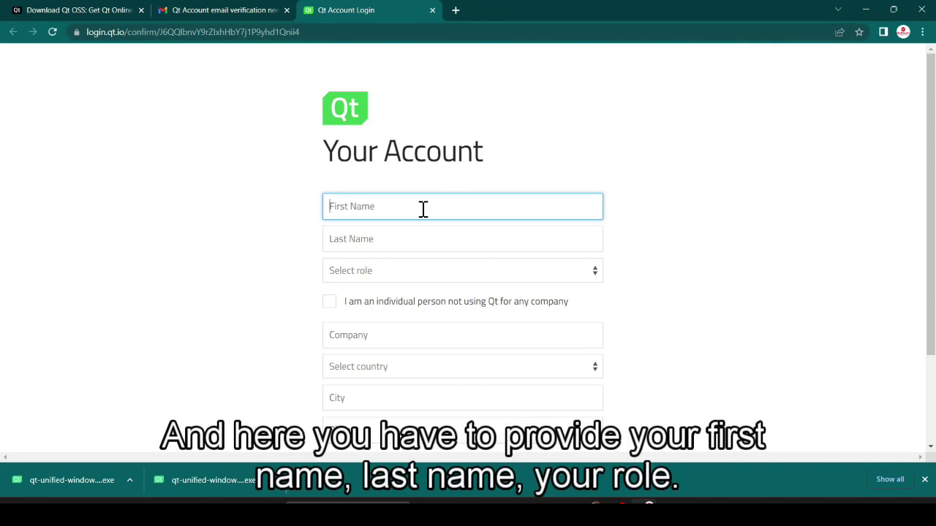
# - View the role options in the Qt account form and mark the account as an individual not using Qt for any company
pyautogui.scroll(-1, 422, 209)
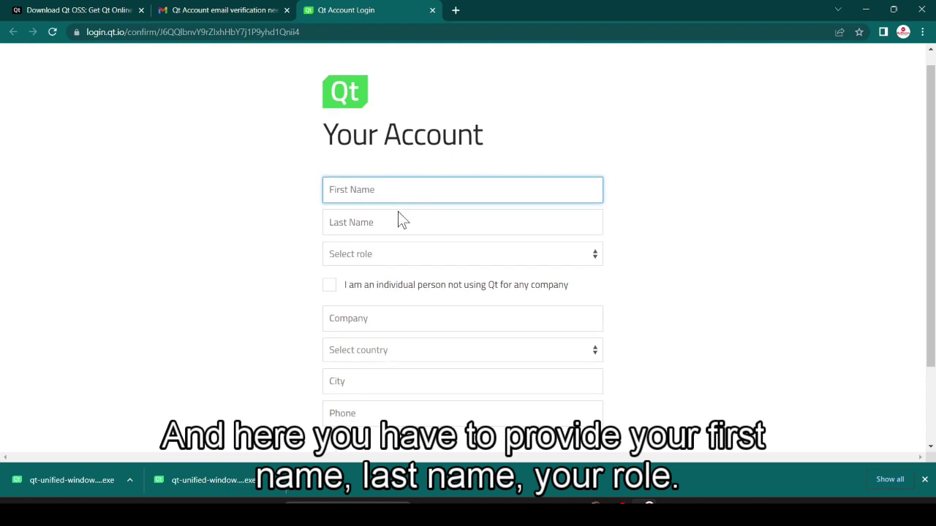
pyautogui.click(383, 261)
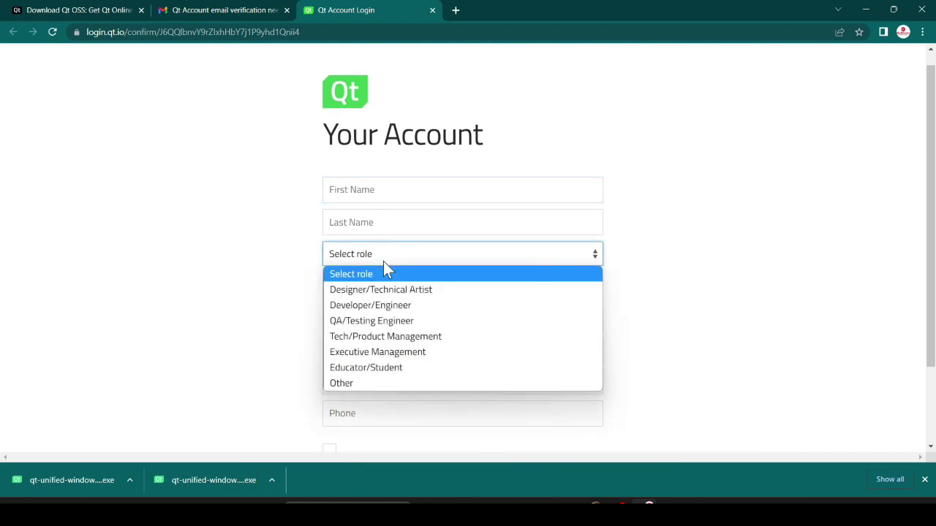
pyautogui.click(283, 264)
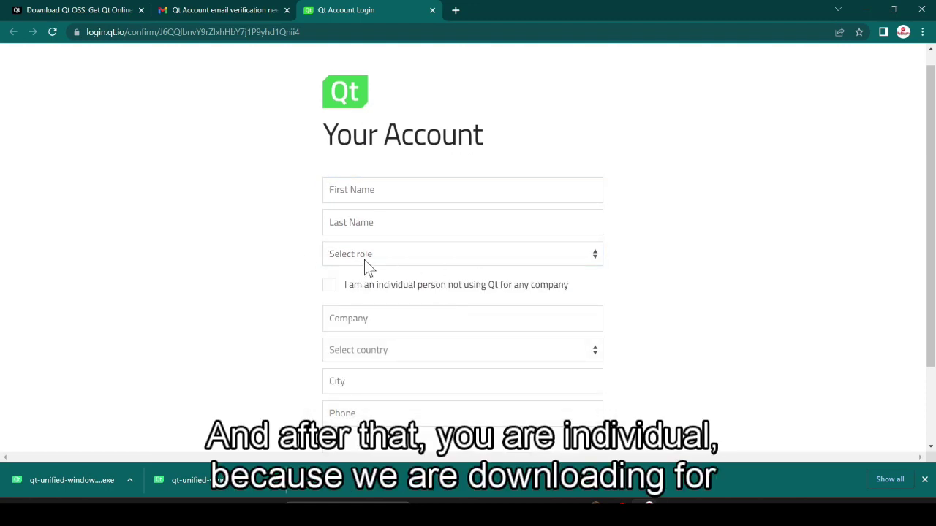
pyautogui.click(329, 292)
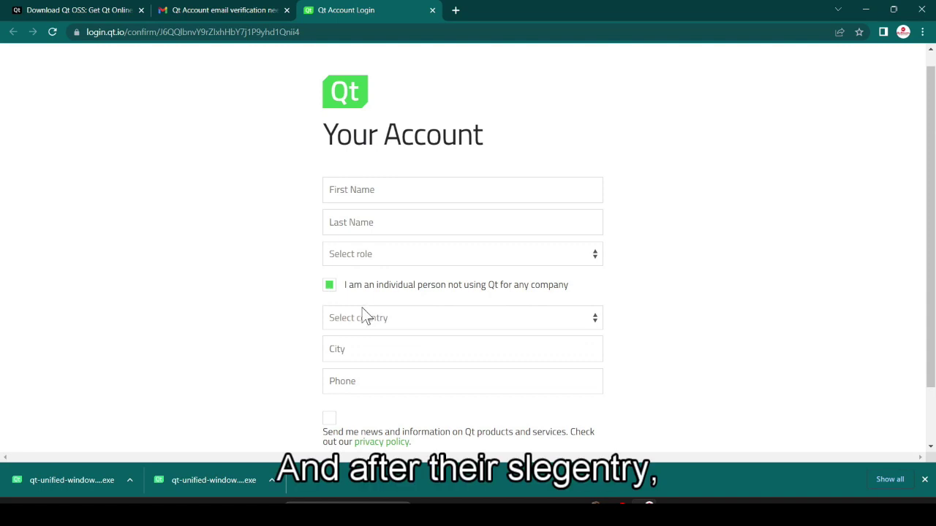
# - Examine the country options and the city and phone fields of the Qt account form
pyautogui.click(388, 326)
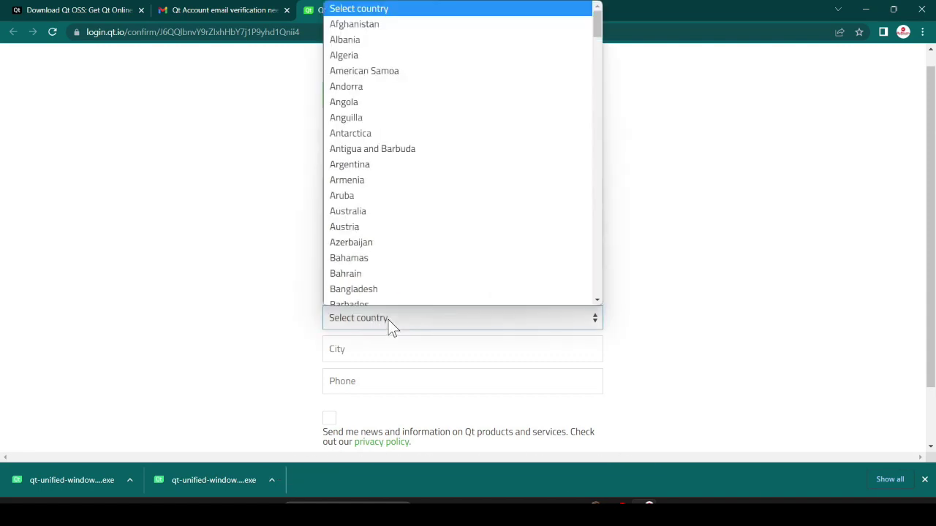
pyautogui.click(383, 340)
pyautogui.click(383, 340)
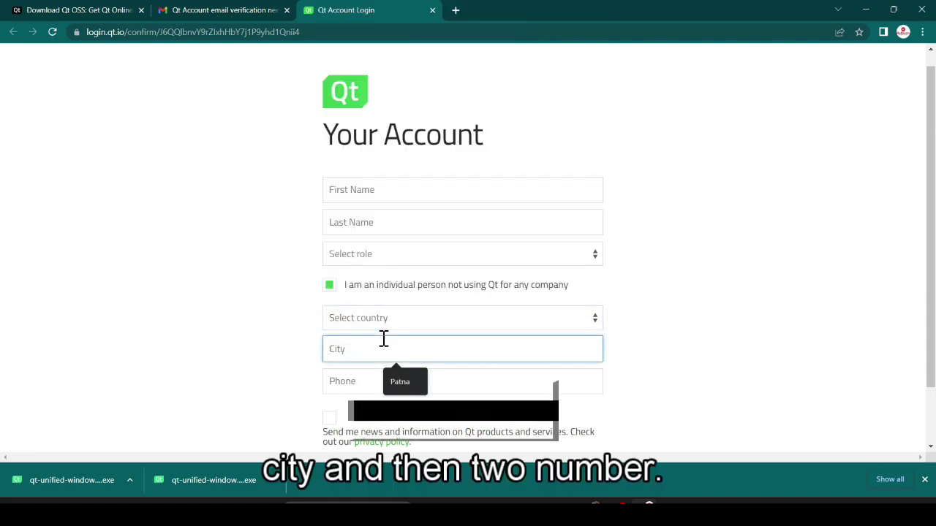
pyautogui.click(351, 387)
pyautogui.scroll(-1, 351, 386)
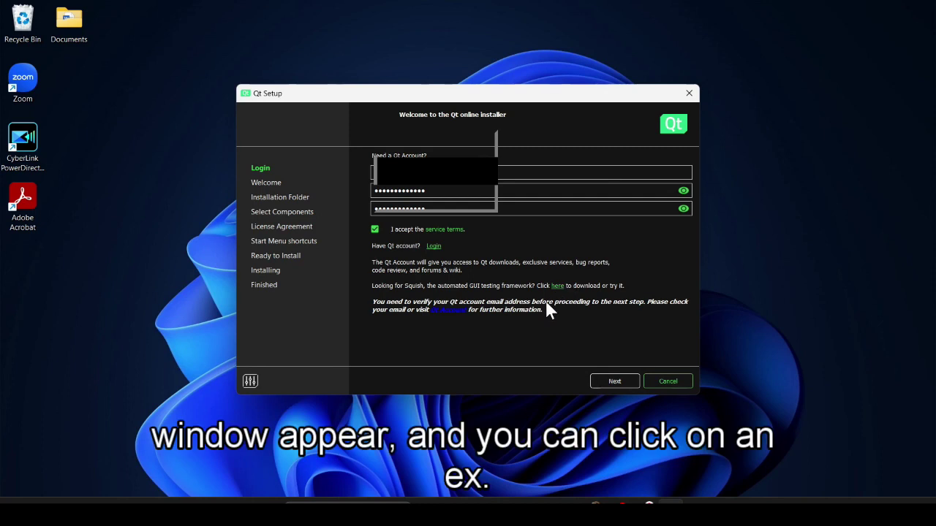
# - Proceed past the account sign-up, agree to the open source Qt terms, and declare individual use without a company
pyautogui.click(608, 382)
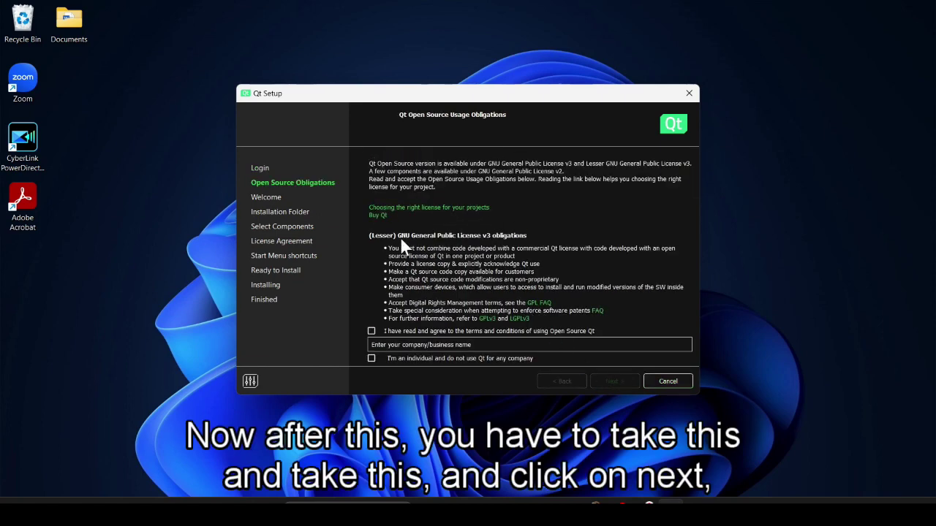
pyautogui.click(371, 331)
pyautogui.click(371, 358)
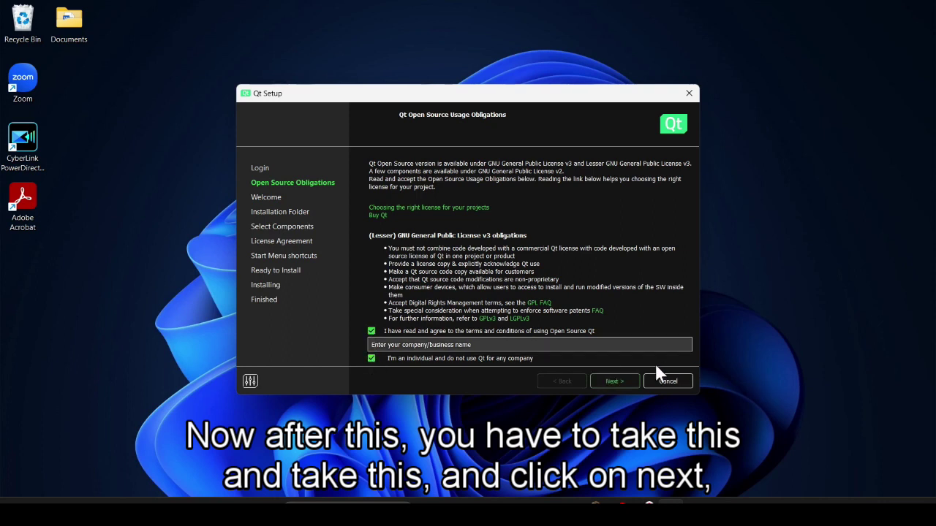
pyautogui.click(624, 382)
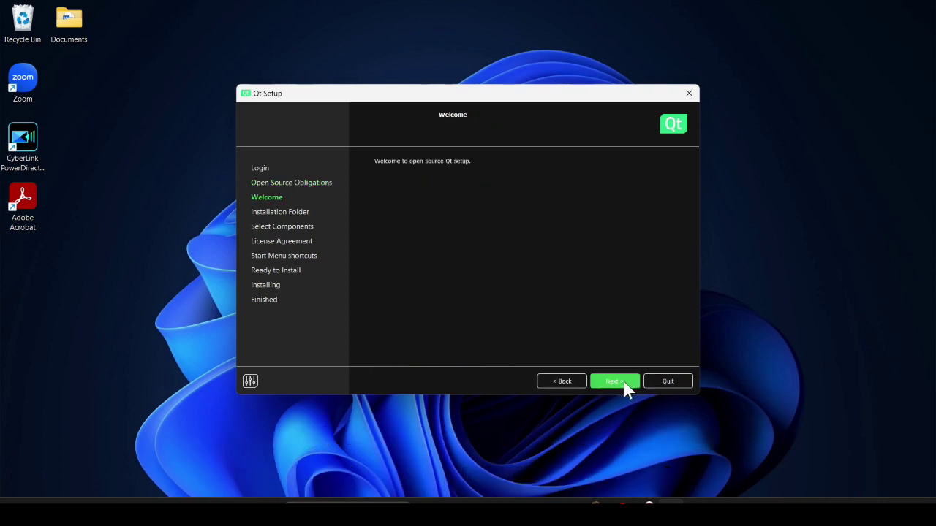
# - Continue past the setup welcome page and disable sending pseudonymous usage statistics in Qt Creator
pyautogui.click(623, 380)
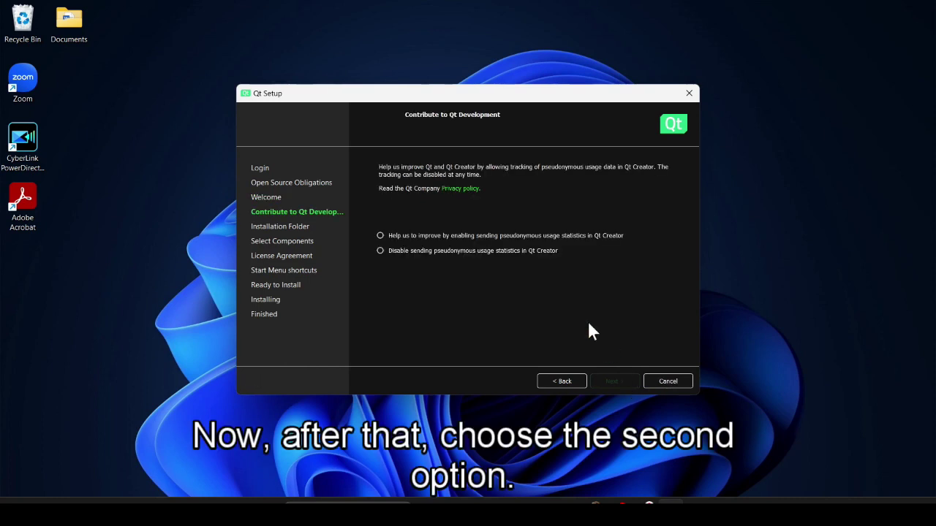
pyautogui.click(379, 251)
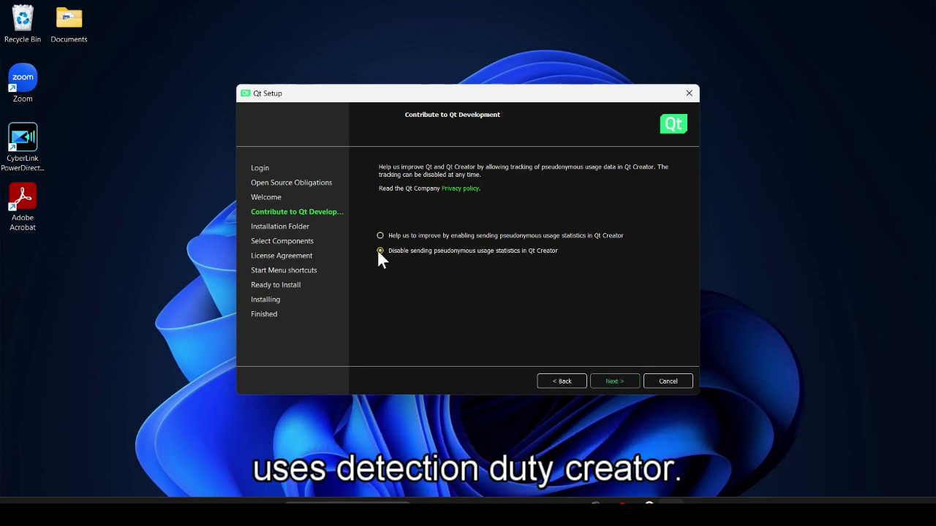
pyautogui.click(616, 381)
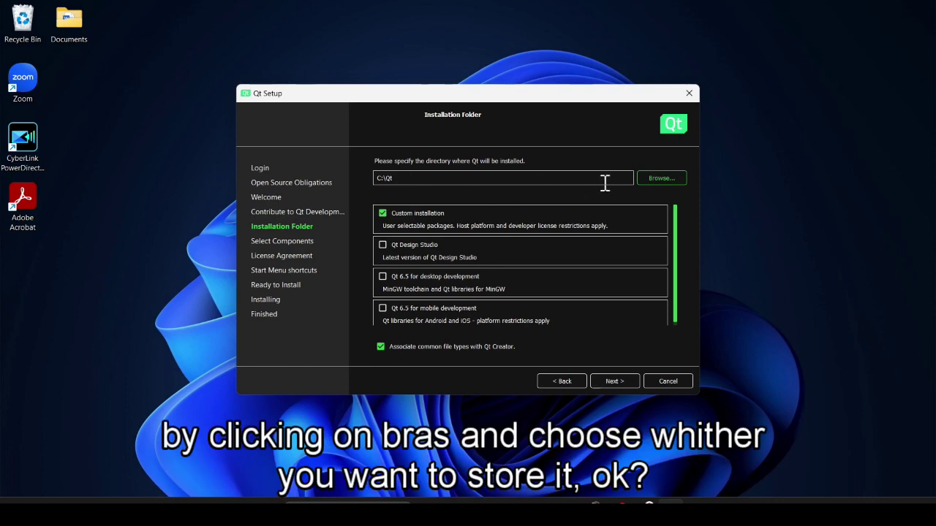
# - Keep C:\Qt as the installation folder, choose Qt 6.5 for desktop development, and continue to the license agreement
pyautogui.click(662, 180)
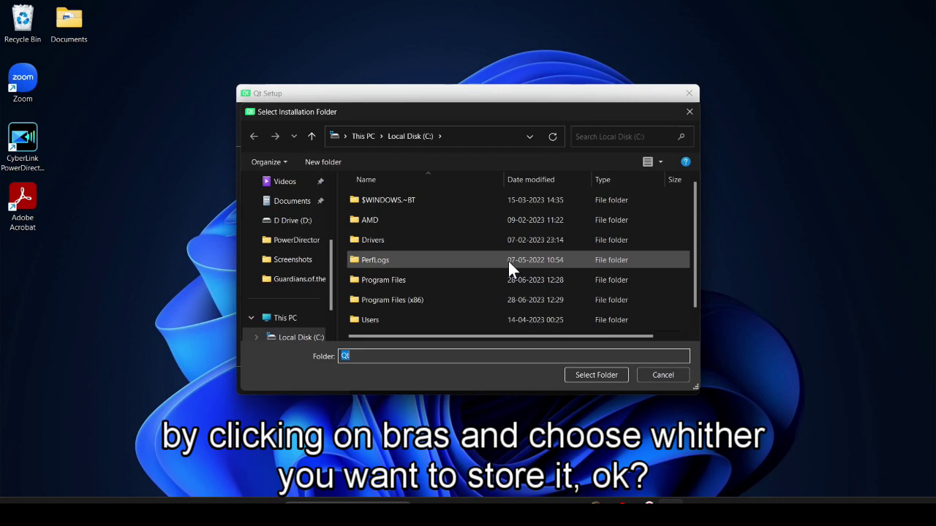
pyautogui.click(650, 378)
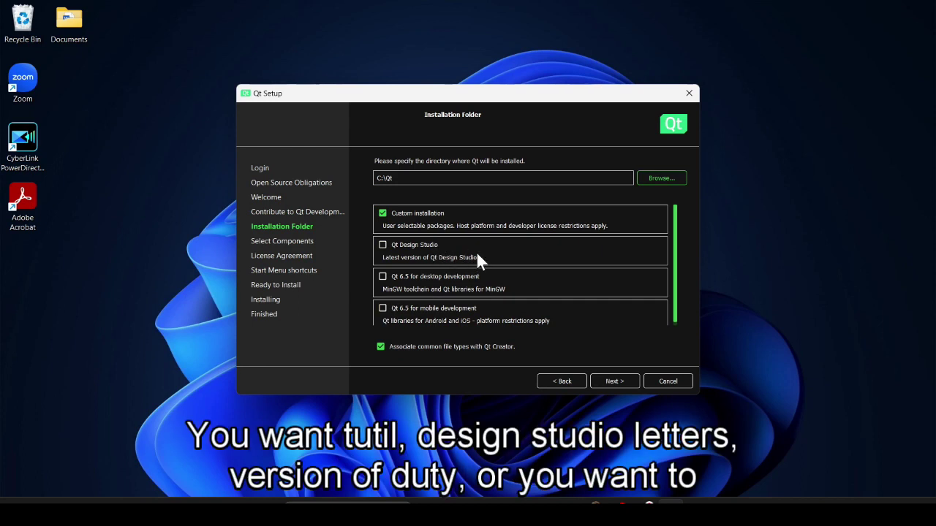
pyautogui.click(383, 276)
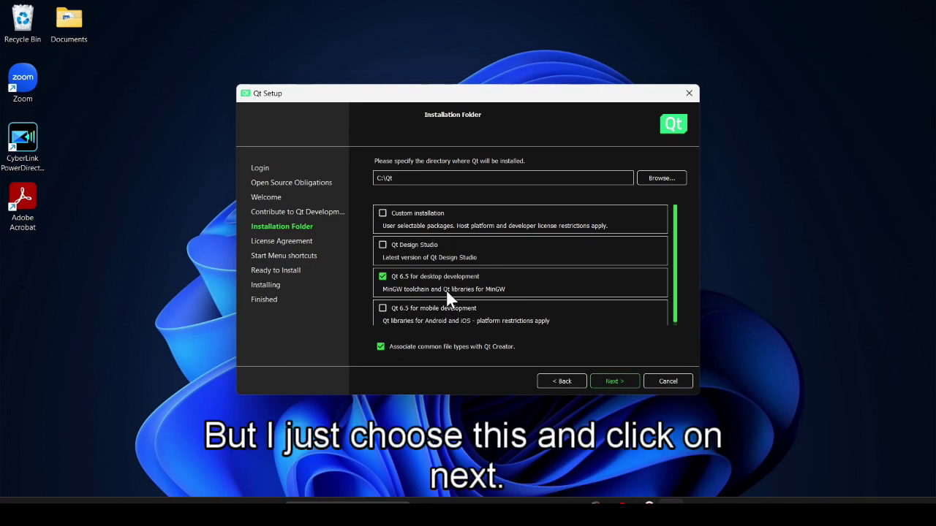
pyautogui.click(615, 384)
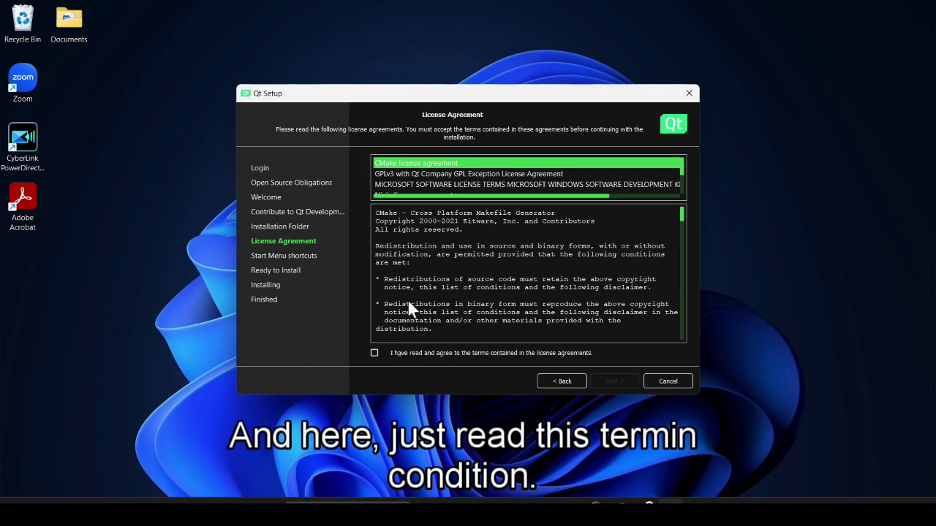
# - Look through the CMake license text, accept the license agreements, and continue to the Start Menu shortcuts
pyautogui.scroll(-5, 407, 299)
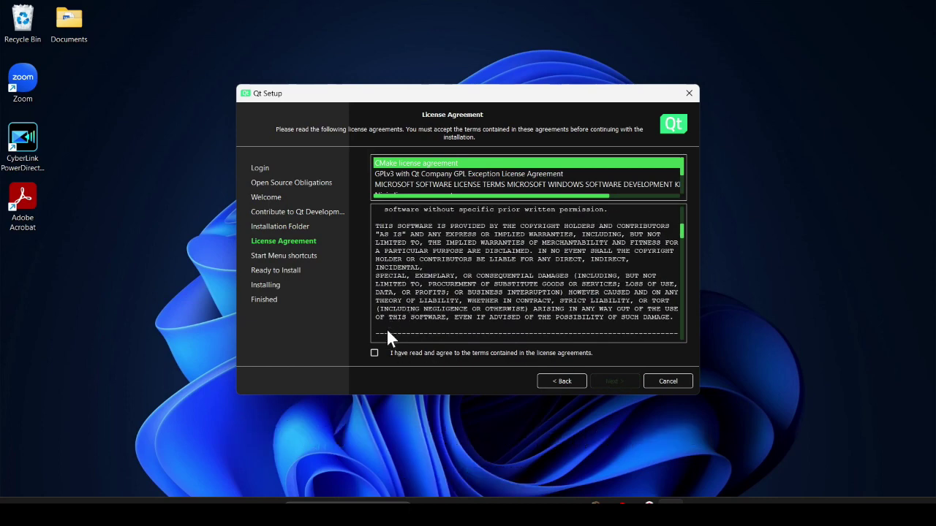
pyautogui.click(375, 353)
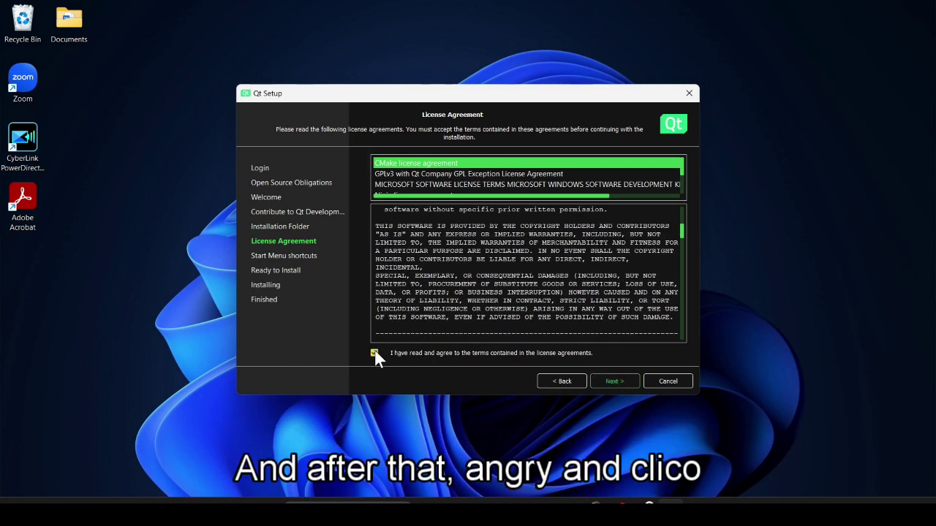
pyautogui.click(607, 381)
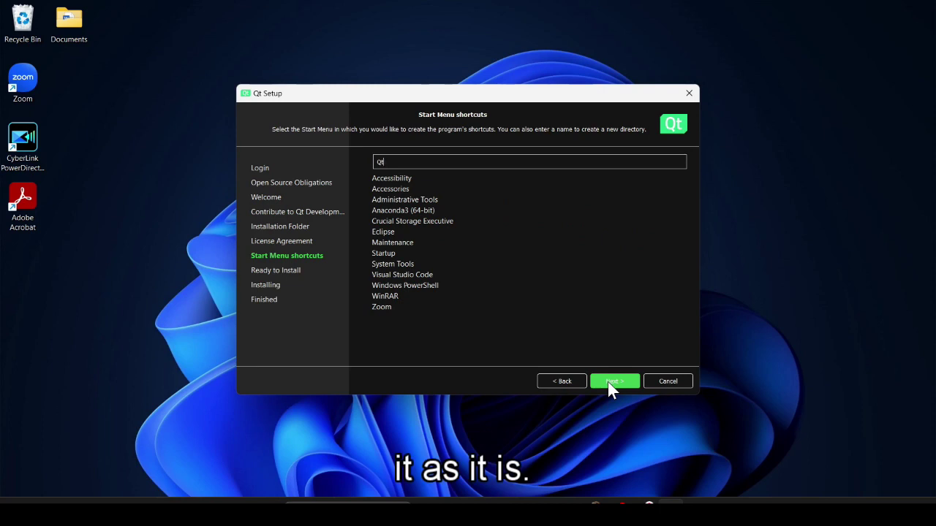
# - Keep Qt as the Start Menu folder, install Qt, and finish the setup with the Design Studio README and Qt Creator set to open
pyautogui.click(607, 382)
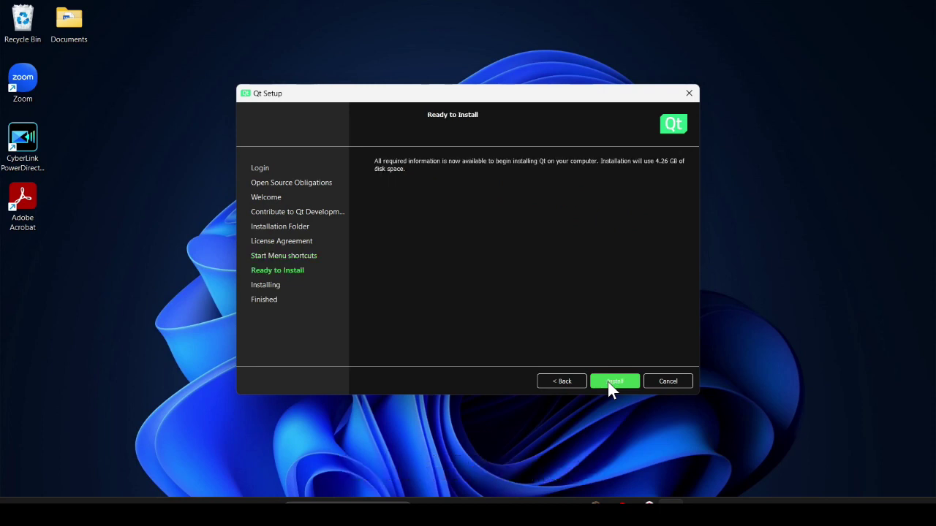
pyautogui.click(607, 381)
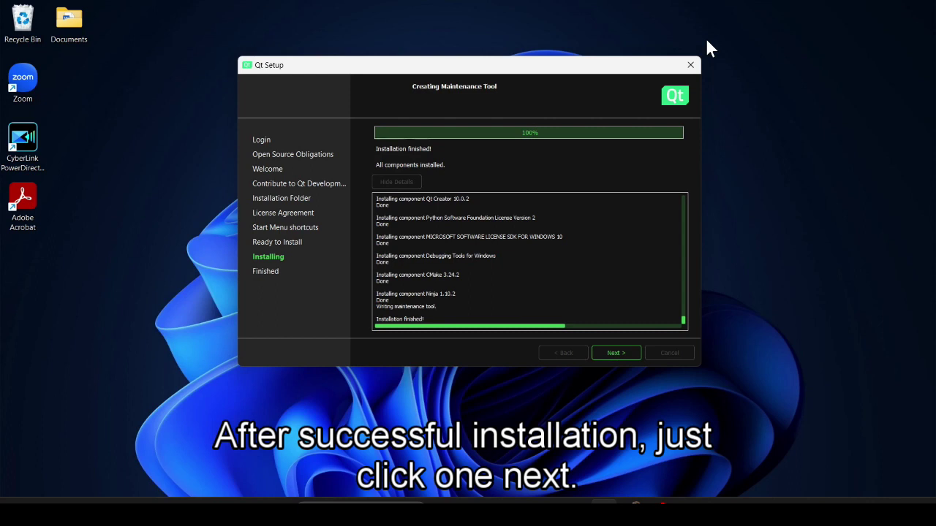
pyautogui.click(608, 354)
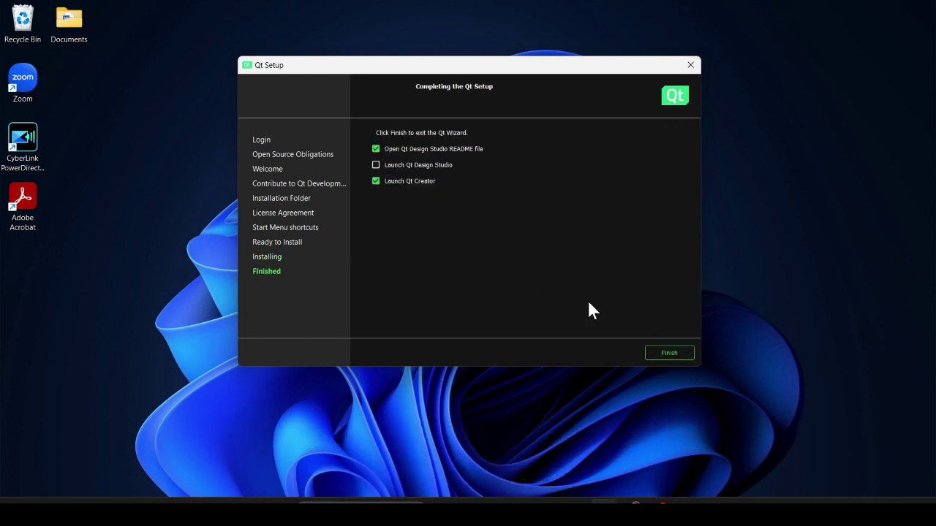
pyautogui.click(682, 350)
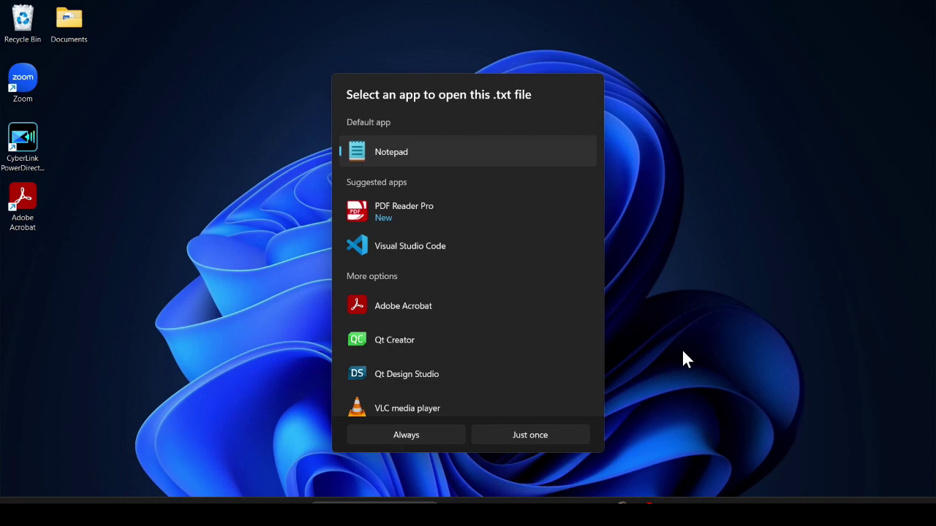
# - Open the Qt Design Studio README in Notepad just once, read through it, and close it
pyautogui.click(542, 436)
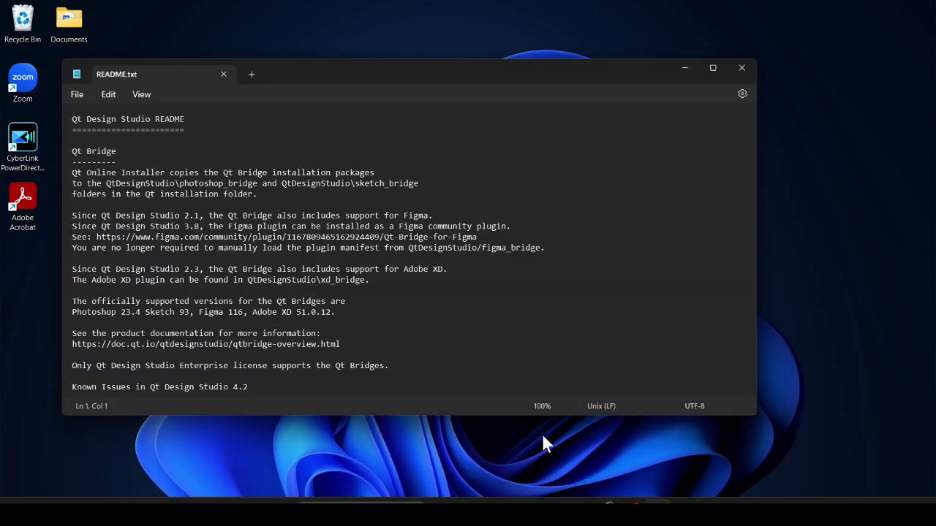
pyautogui.scroll(-5, 278, 184)
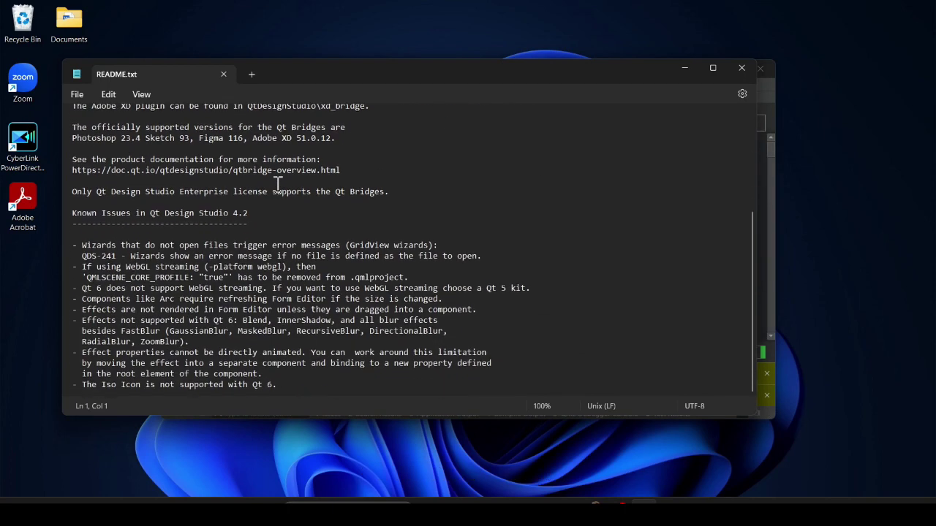
pyautogui.click(742, 68)
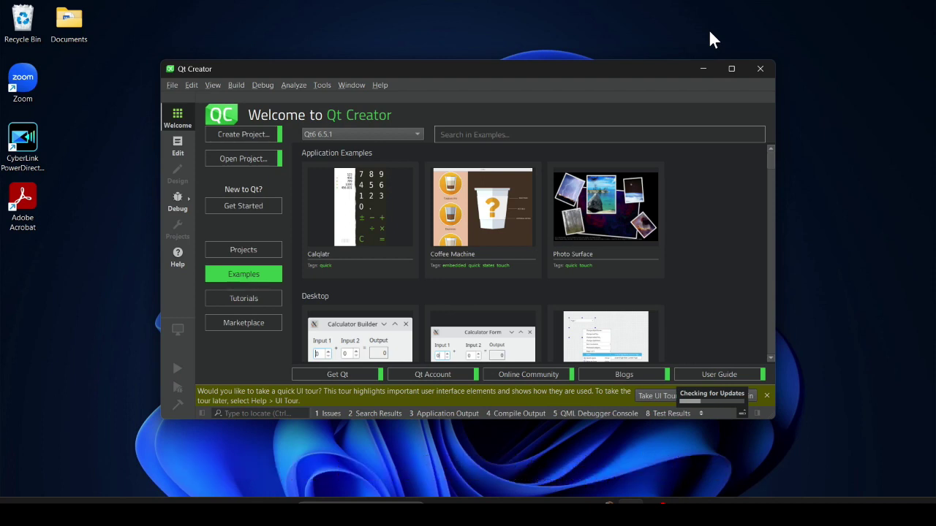
# - Create a new project from the Qt Widgets Application template and name it HelloQt
pyautogui.click(238, 139)
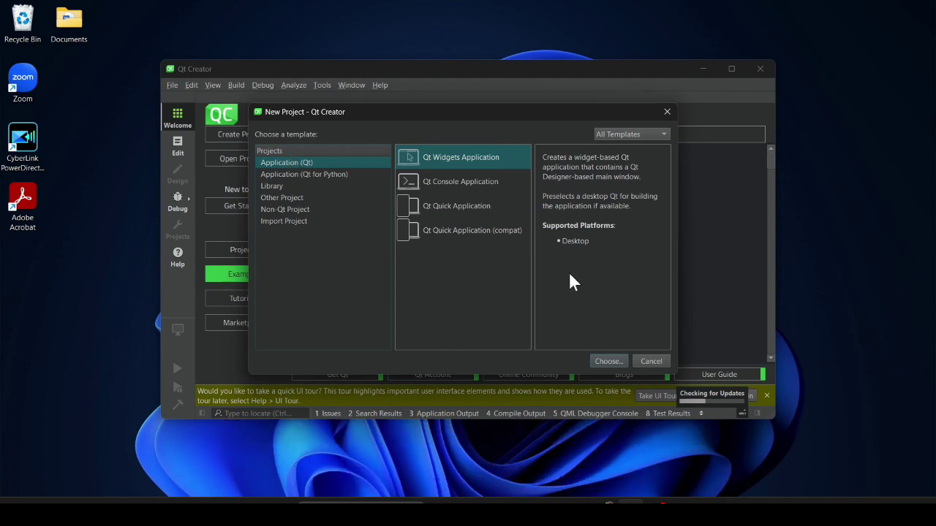
pyautogui.click(612, 363)
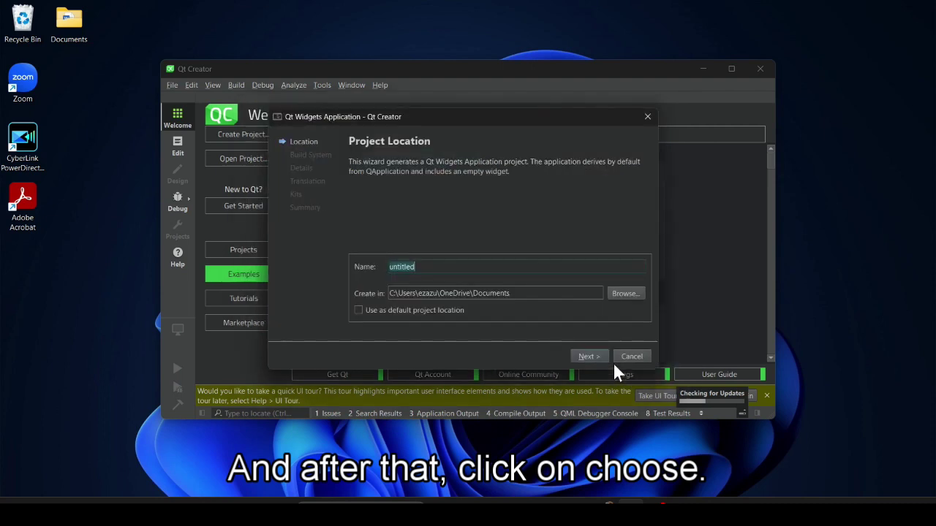
pyautogui.press('BackSpace')
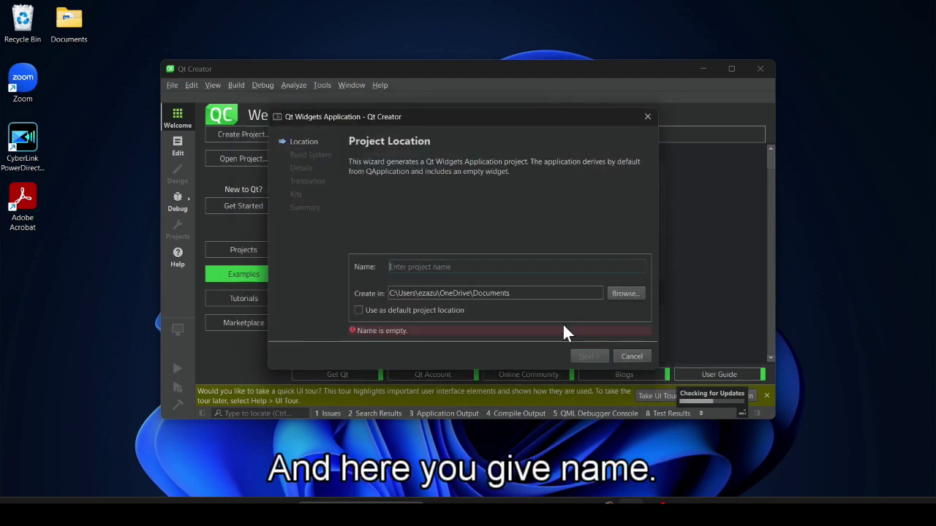
pyautogui.write('Q')
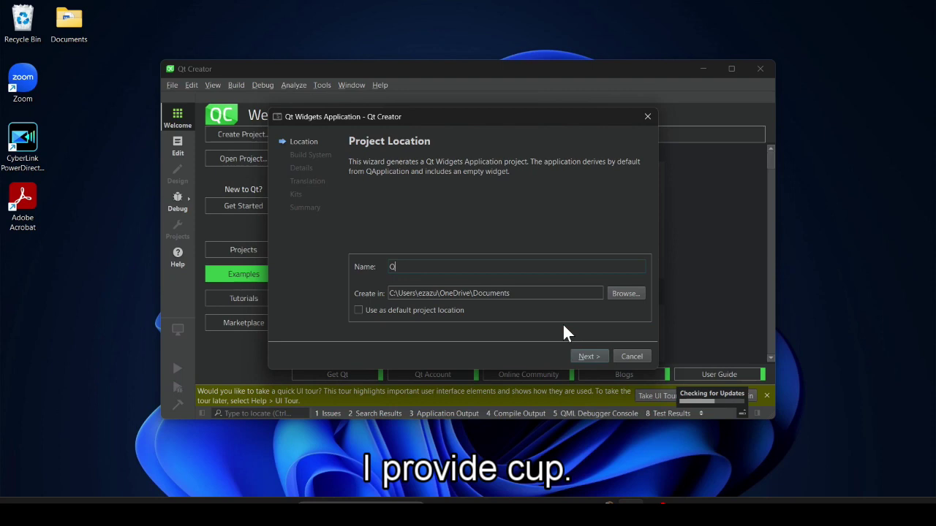
pyautogui.press('BackSpace')
pyautogui.write('H')
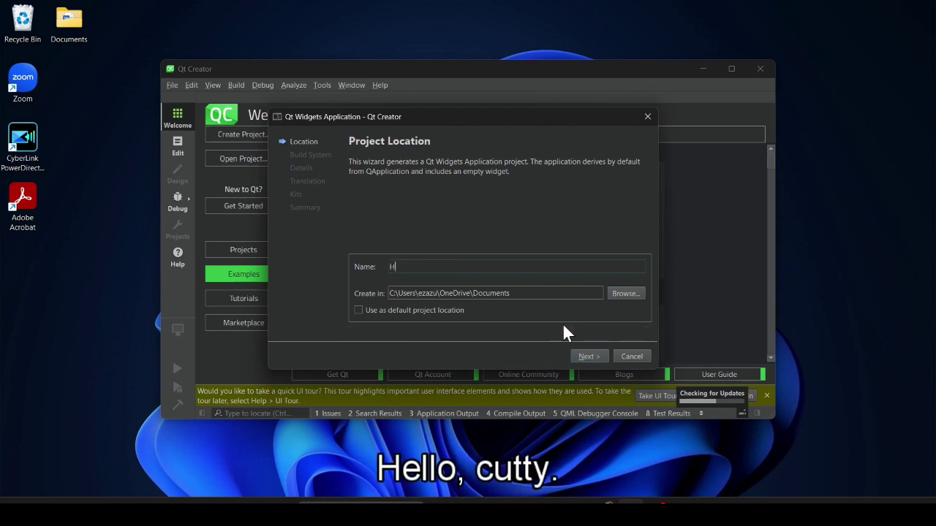
pyautogui.write('elloQt')
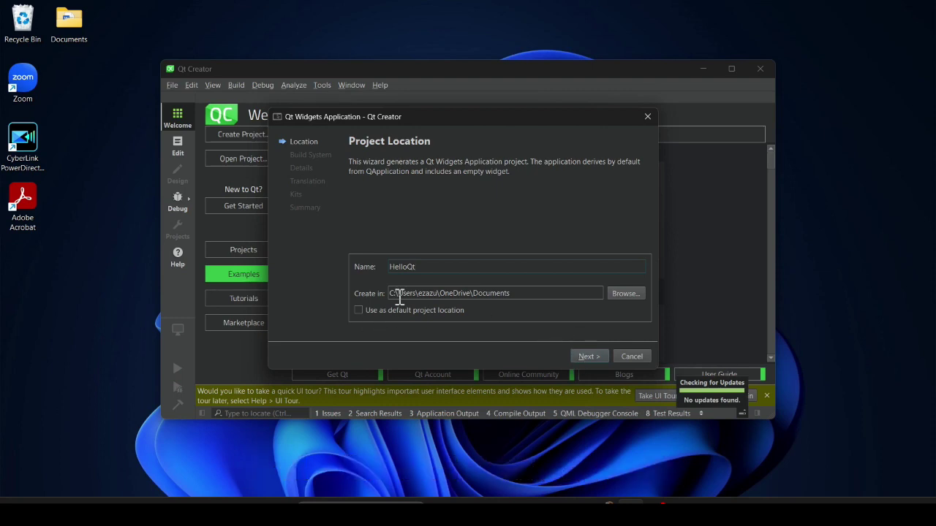
pyautogui.click(359, 311)
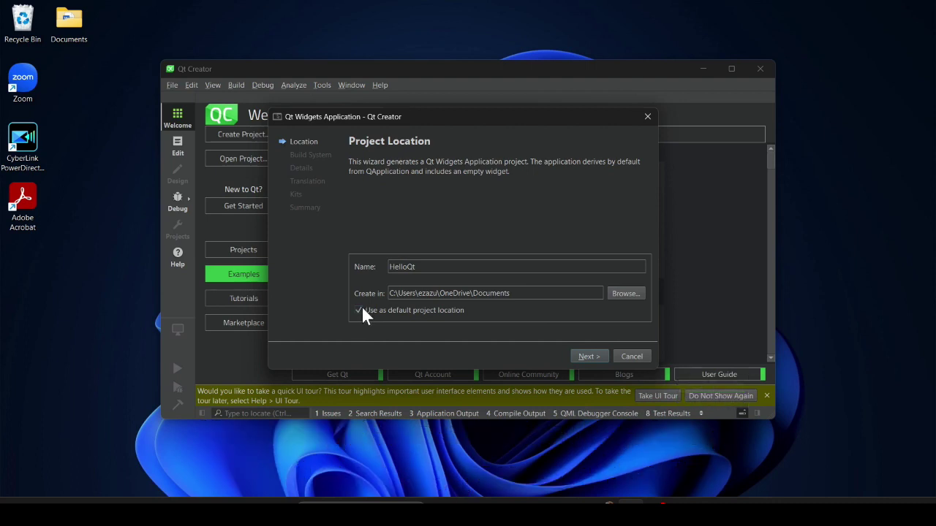
pyautogui.click(363, 315)
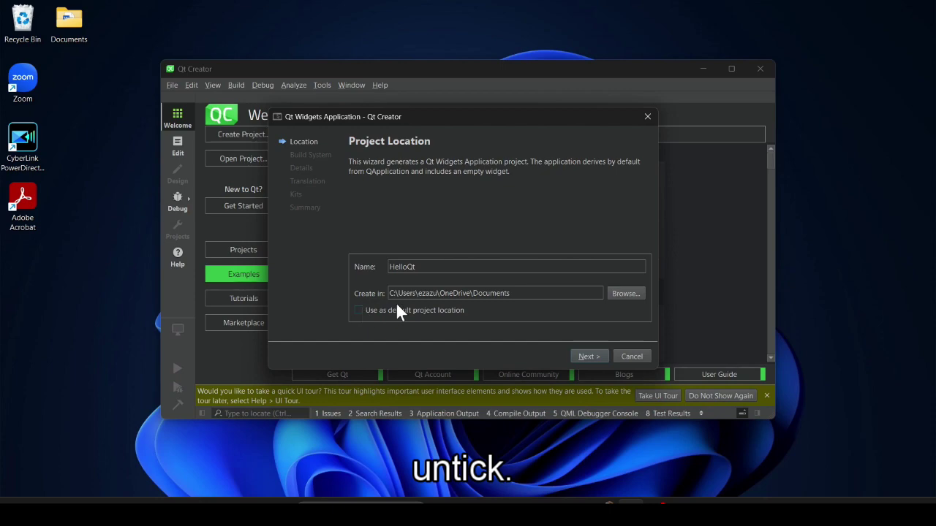
pyautogui.click(619, 295)
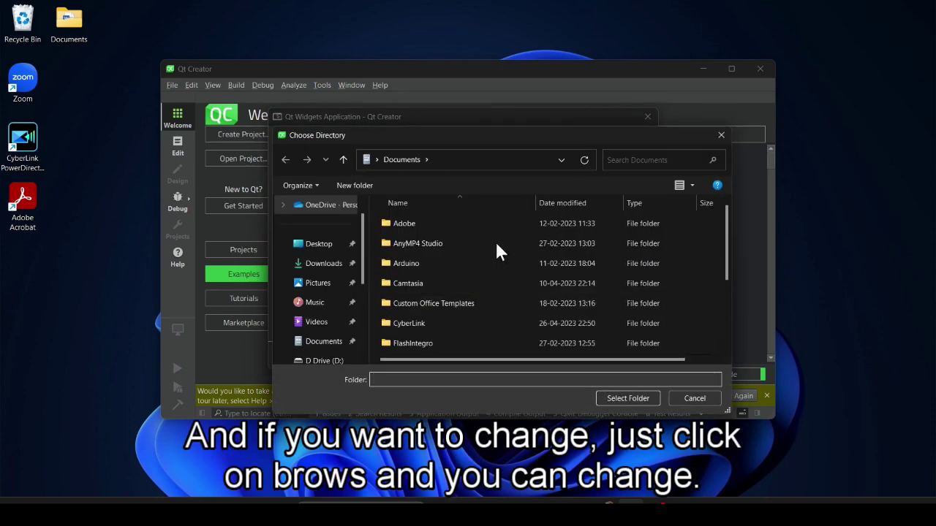
pyautogui.click(721, 136)
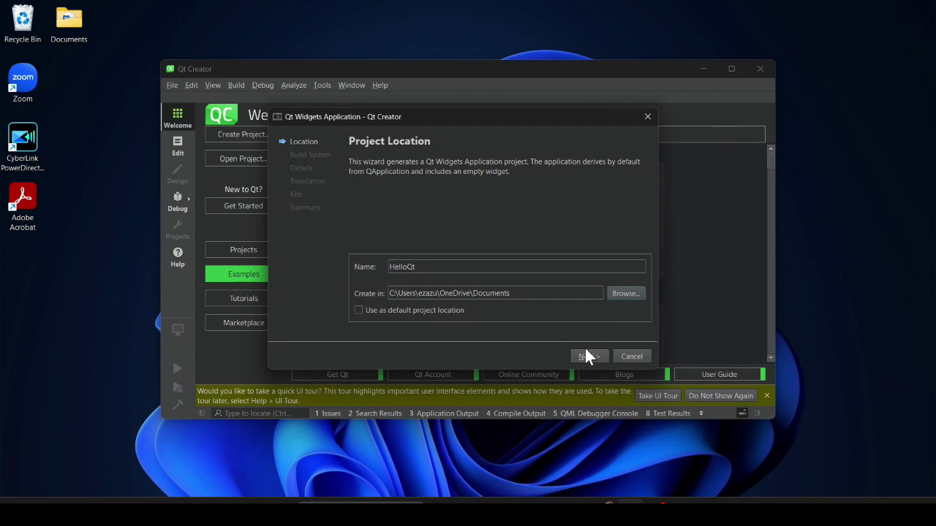
# - Accept the Documents project location, set the build system to qmake, and continue to the class information
pyautogui.click(587, 357)
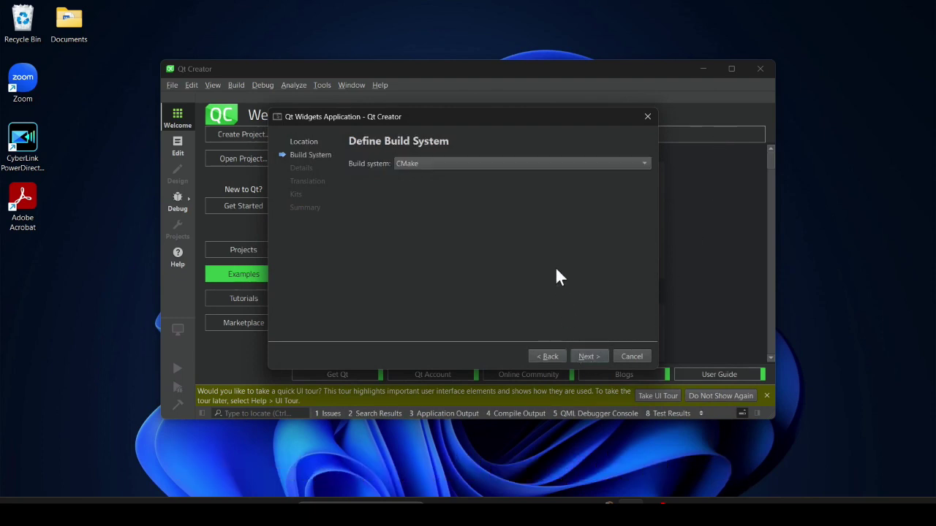
pyautogui.click(490, 163)
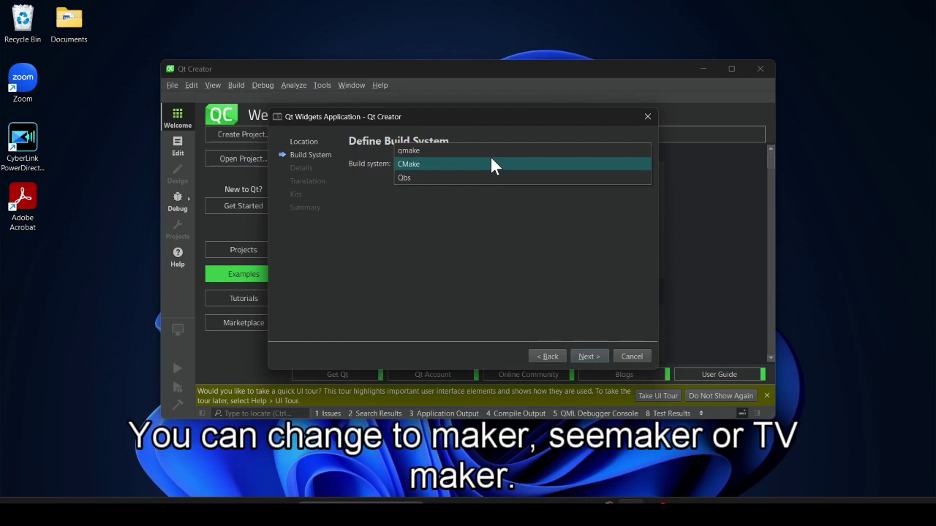
pyautogui.click(481, 152)
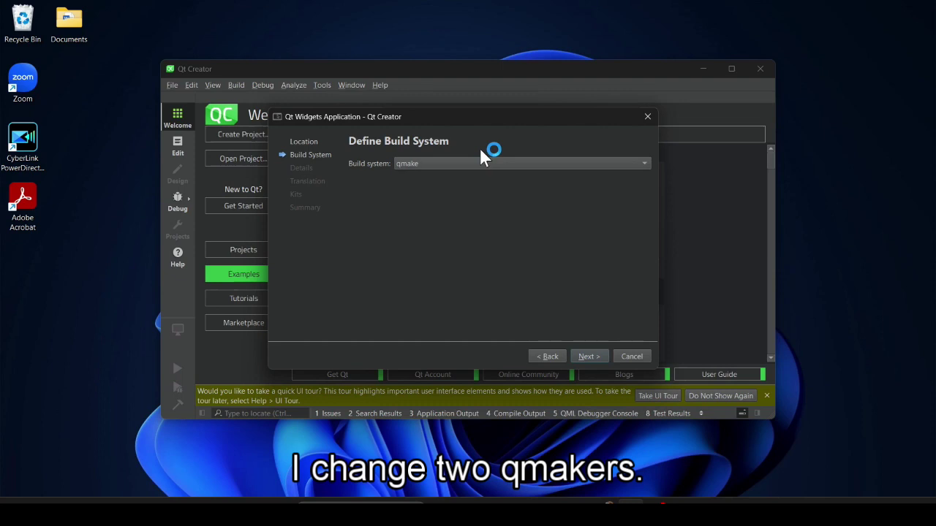
pyautogui.click(585, 356)
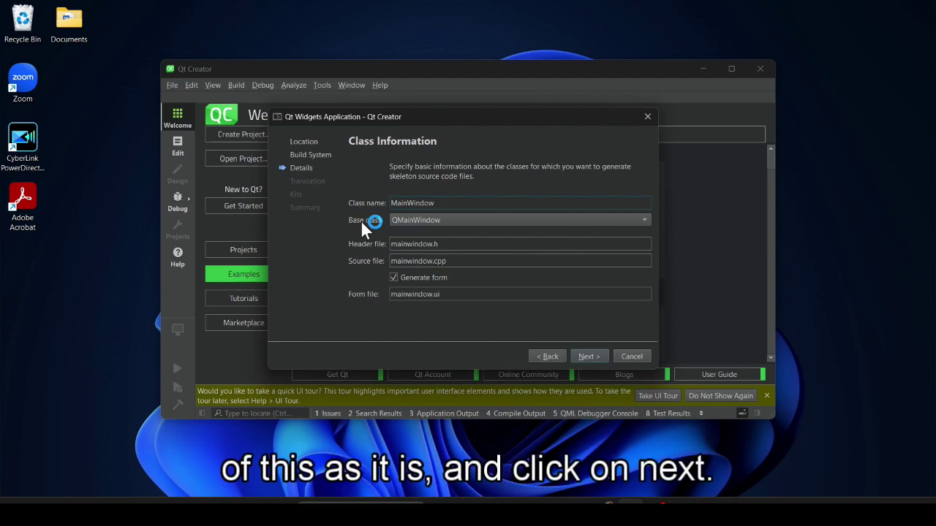
# - Keep the default MainWindow class details and leave the translation language at none
pyautogui.click(591, 356)
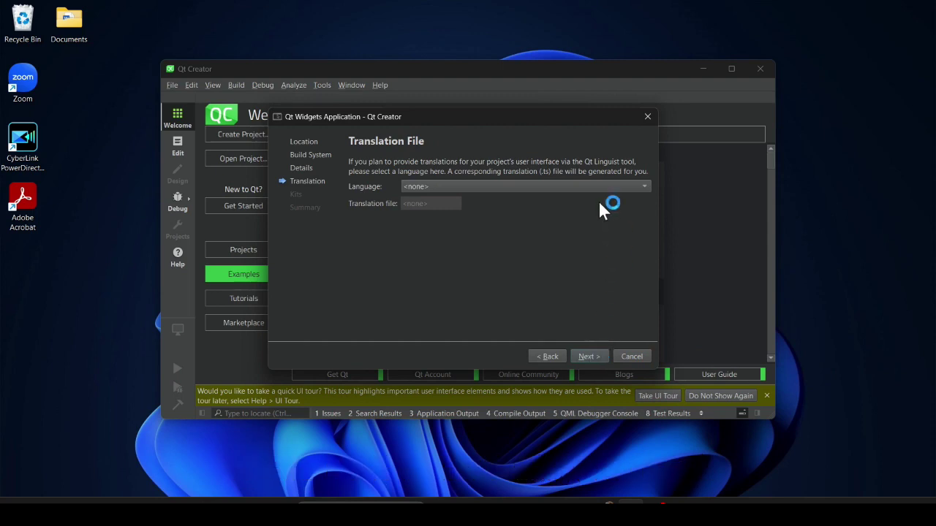
pyautogui.click(555, 186)
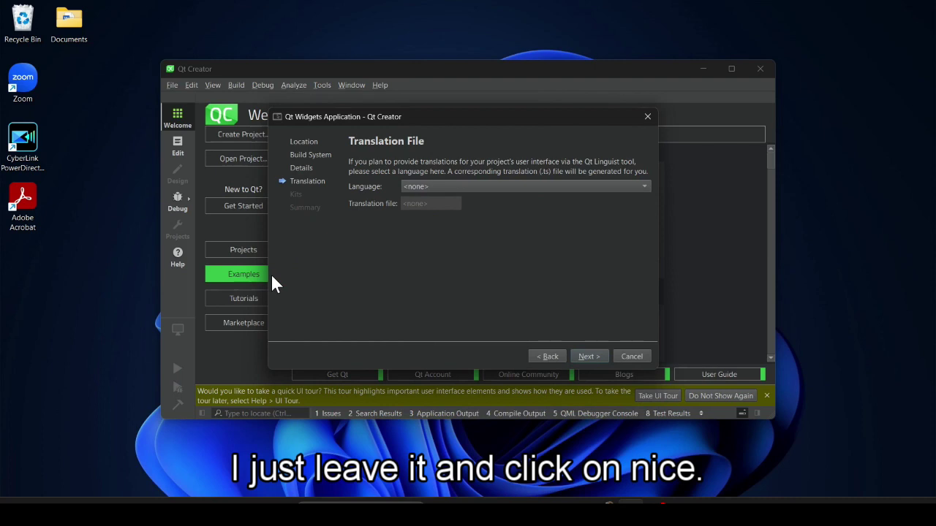
pyautogui.click(598, 357)
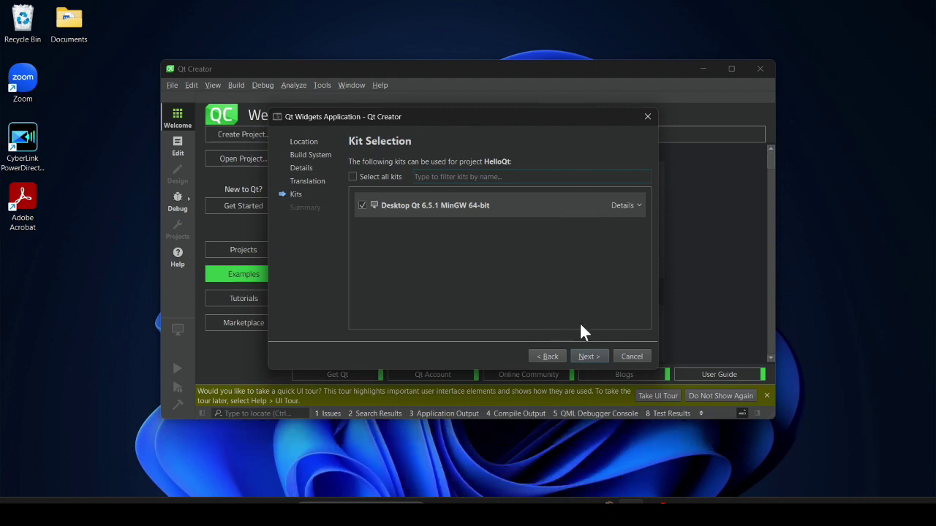
# - Keep the Desktop Qt 6.5.1 MinGW 64-bit kit and create the HelloQt project without version control
pyautogui.click(596, 356)
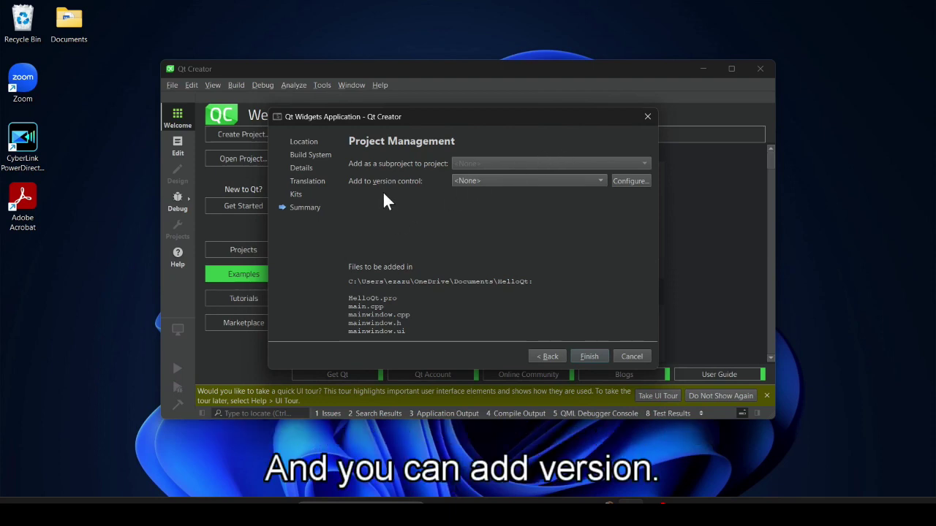
pyautogui.click(538, 180)
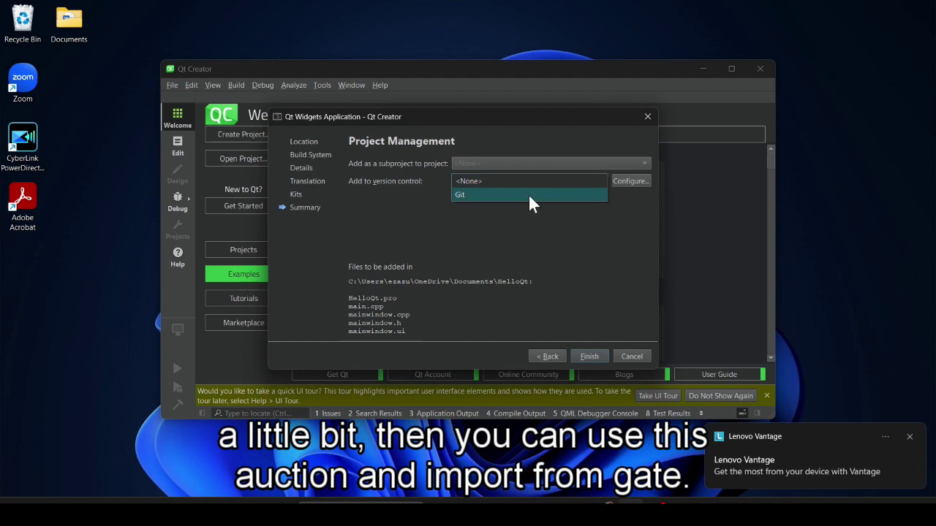
pyautogui.click(512, 249)
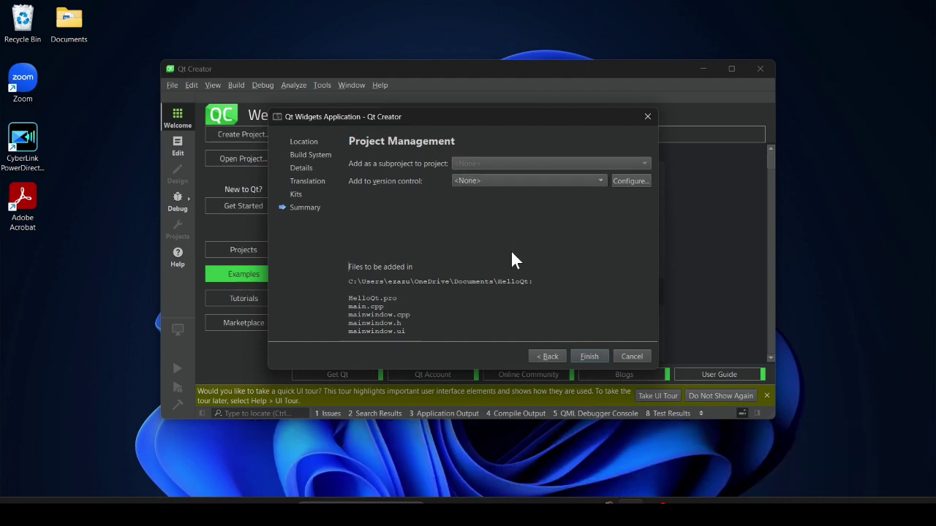
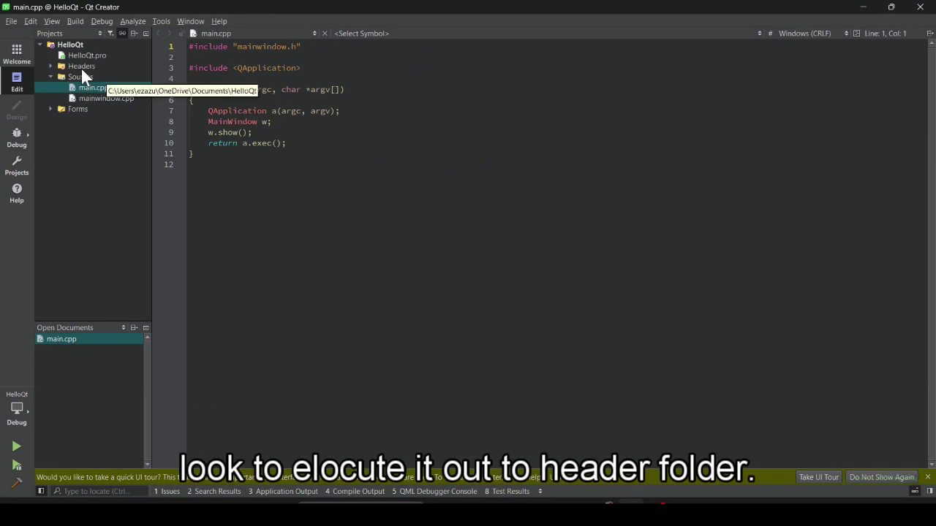
# - Expand the Headers and Forms folders of the HelloQt project and open mainwindow.ui for designing
pyautogui.click(51, 65)
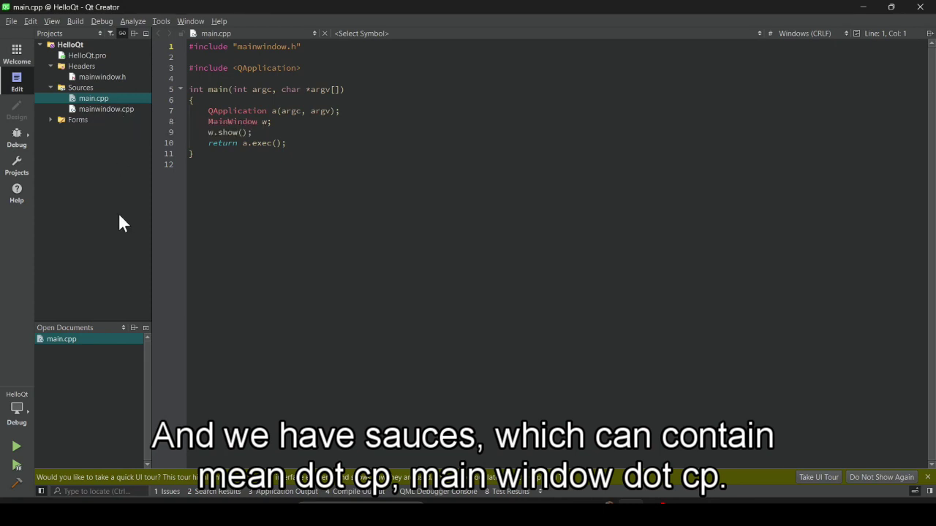
pyautogui.click(50, 119)
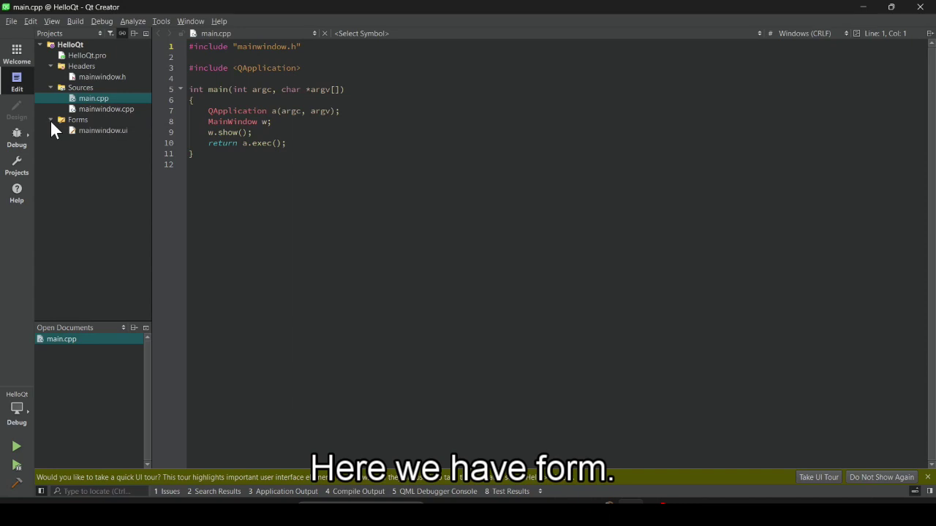
pyautogui.click(100, 129)
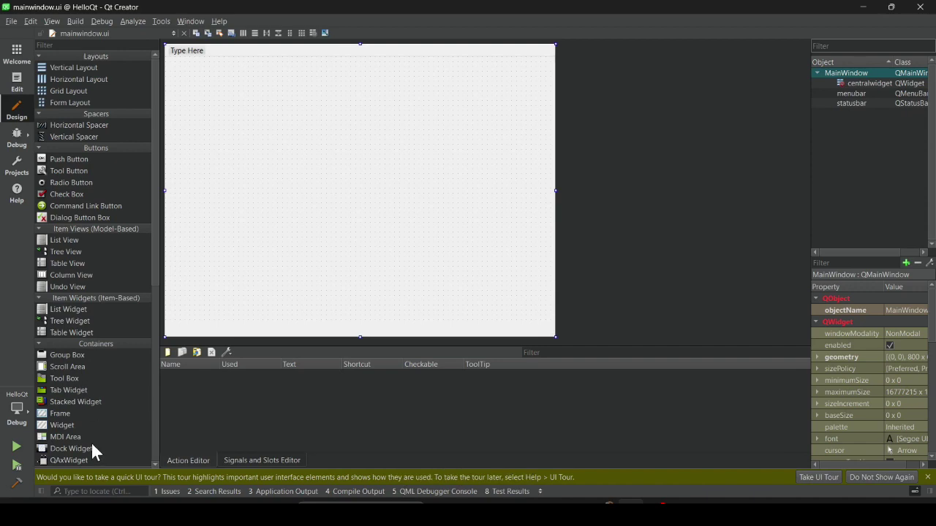
# - Add a check box about 191 × 91 near the form's upper-left corner and a radio button about 261 × 121 beside it
pyautogui.moveTo(68, 193); pyautogui.dragTo(293, 137)
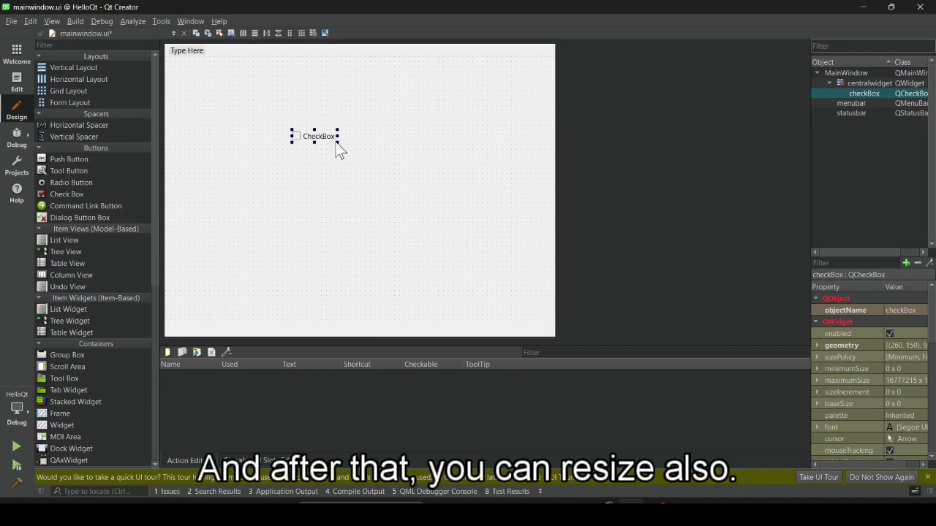
pyautogui.moveTo(338, 143); pyautogui.dragTo(251, 90)
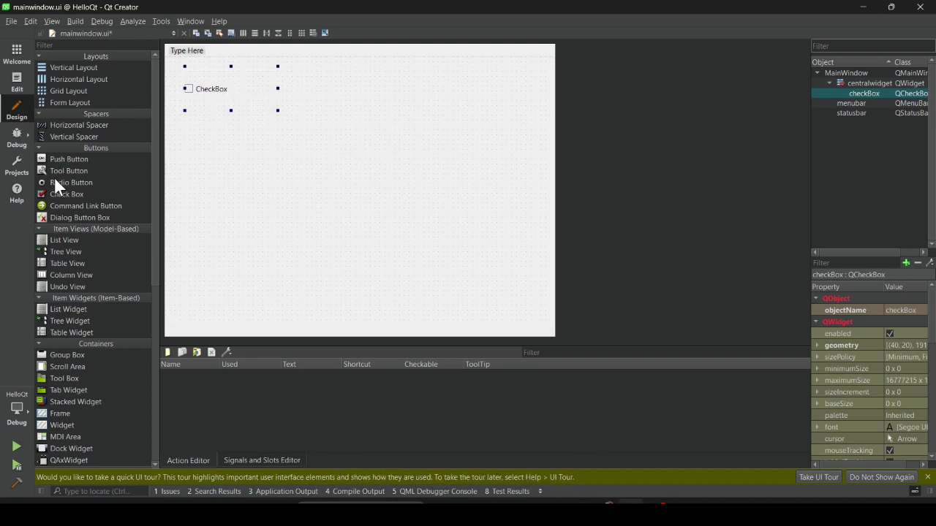
pyautogui.moveTo(81, 185); pyautogui.dragTo(378, 80)
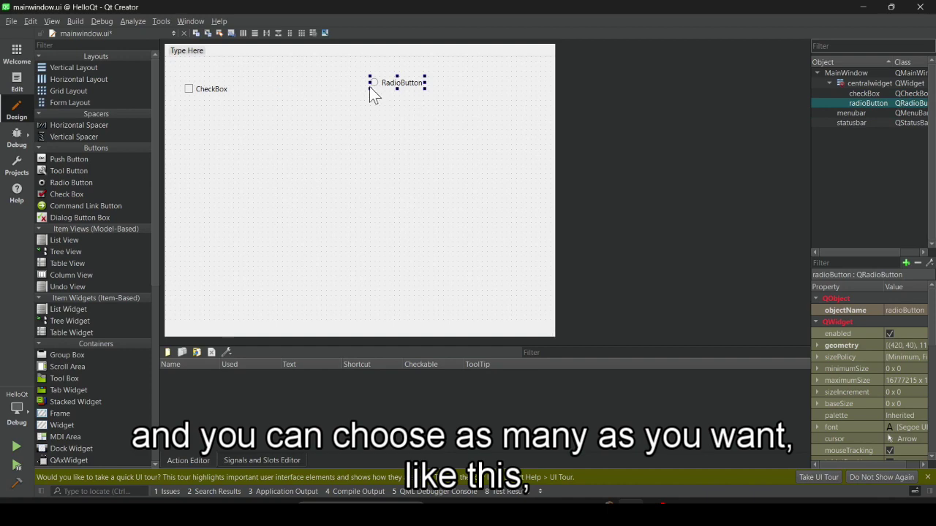
pyautogui.moveTo(369, 89); pyautogui.dragTo(297, 134)
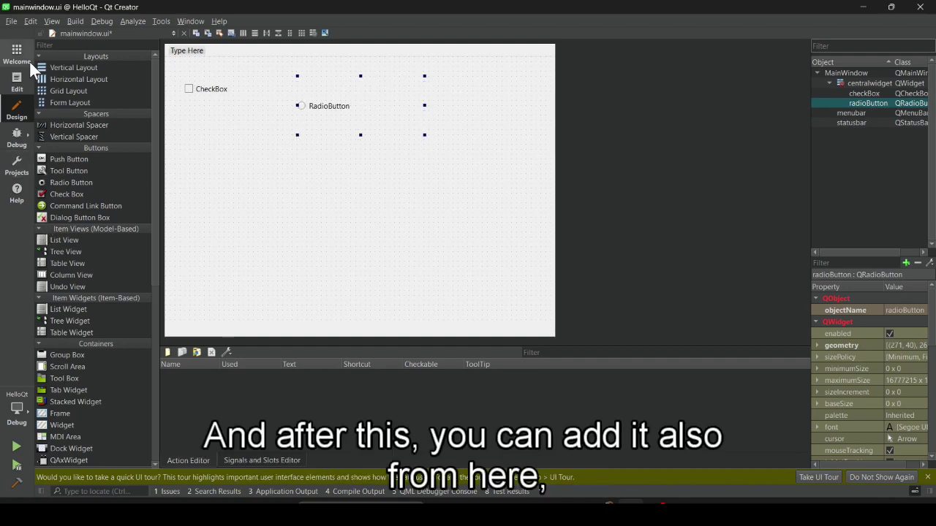
# - View the XML source of mainwindow.ui and locate mainwindow.cpp and main.cpp among the HelloQt source files
pyautogui.click(18, 83)
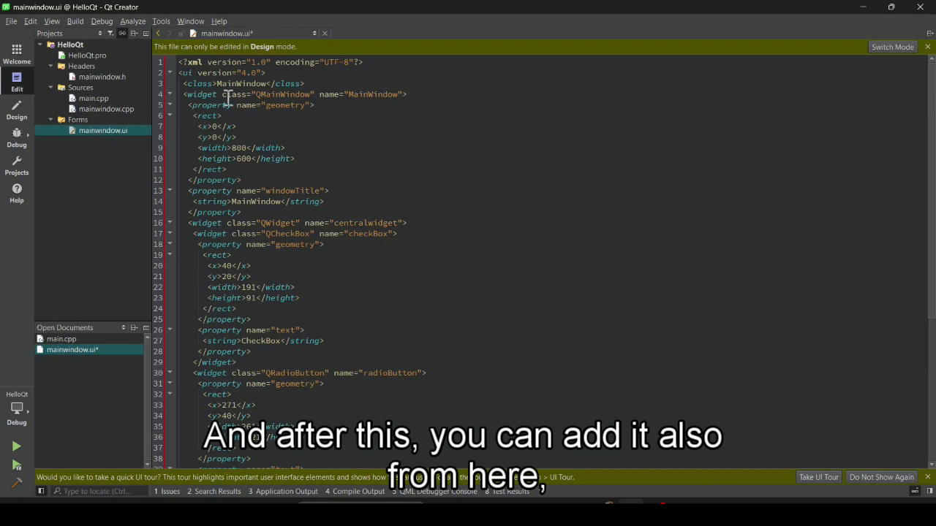
pyautogui.click(107, 107)
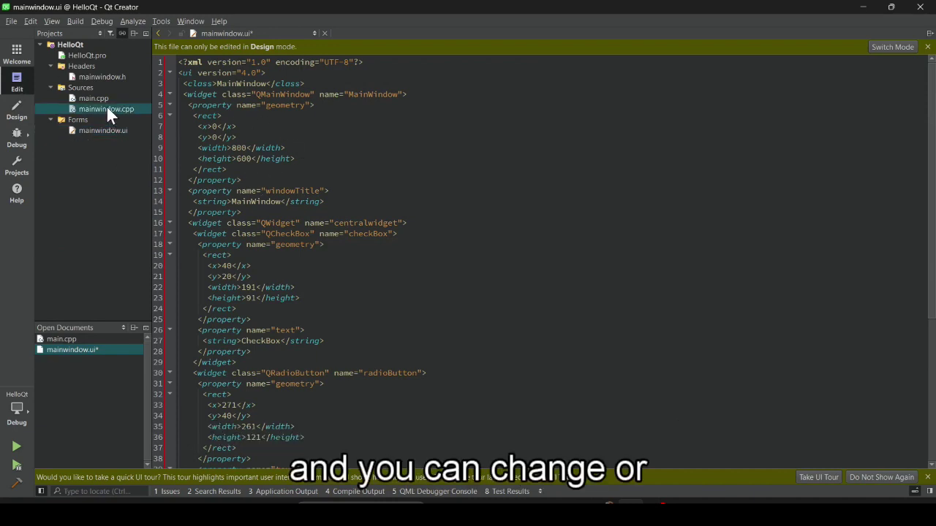
pyautogui.click(100, 99)
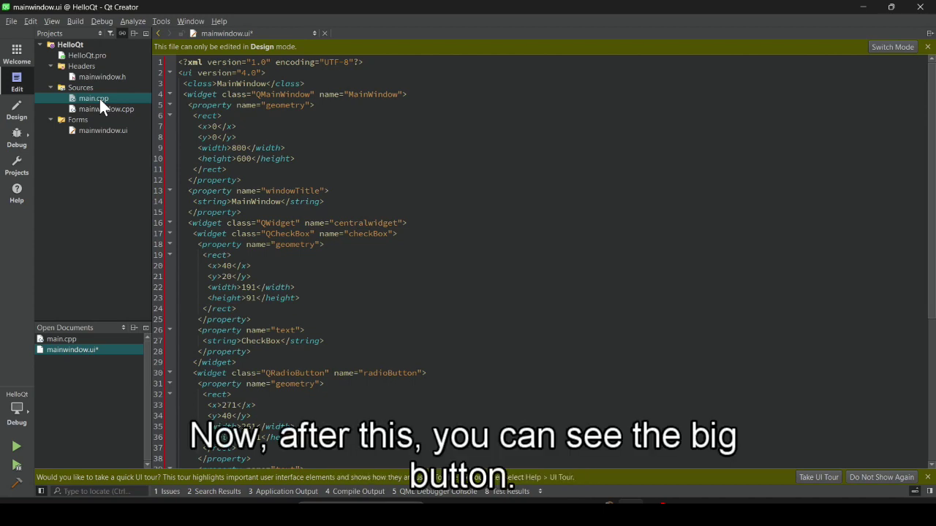
# - Build the HelloQt project, saving the unsaved changes to mainwindow.ui
pyautogui.click(17, 485)
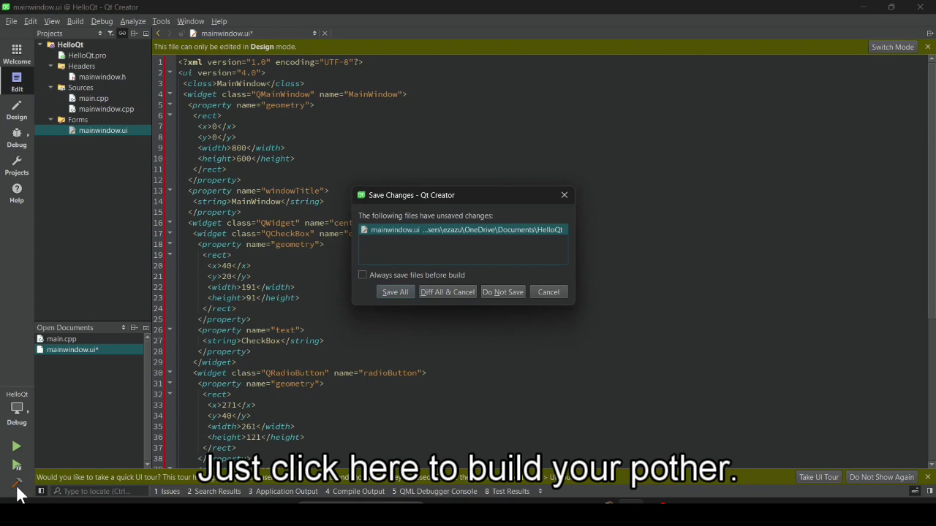
pyautogui.click(387, 295)
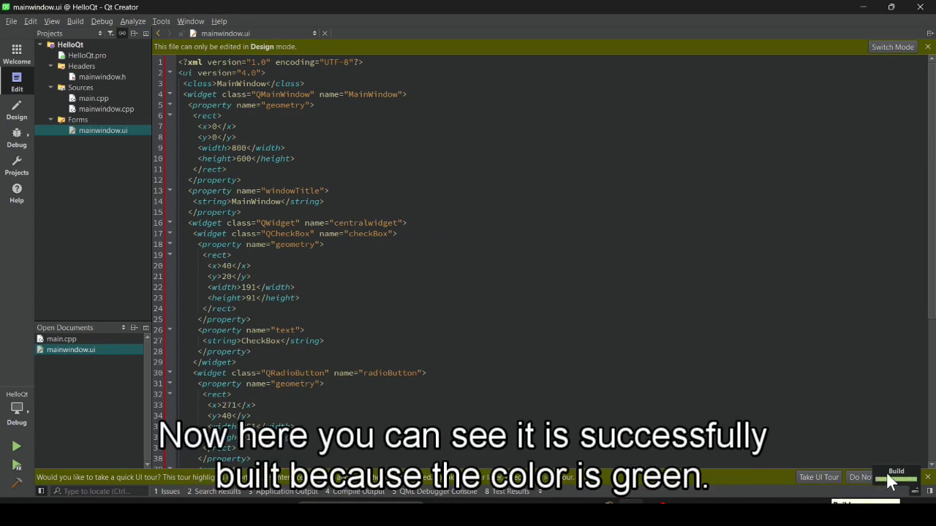
pyautogui.click(17, 483)
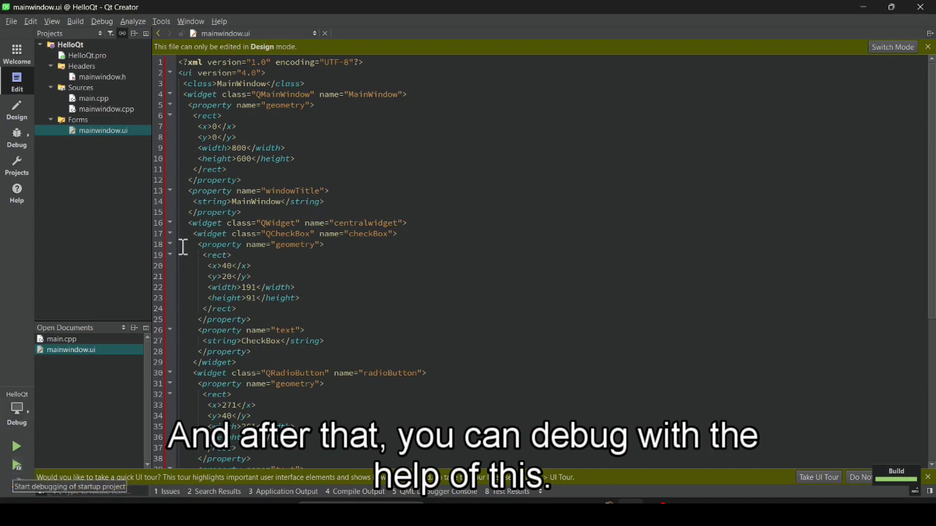
# - Fold the main window's rect block in the XML and run the HelloQt application
pyautogui.click(169, 115)
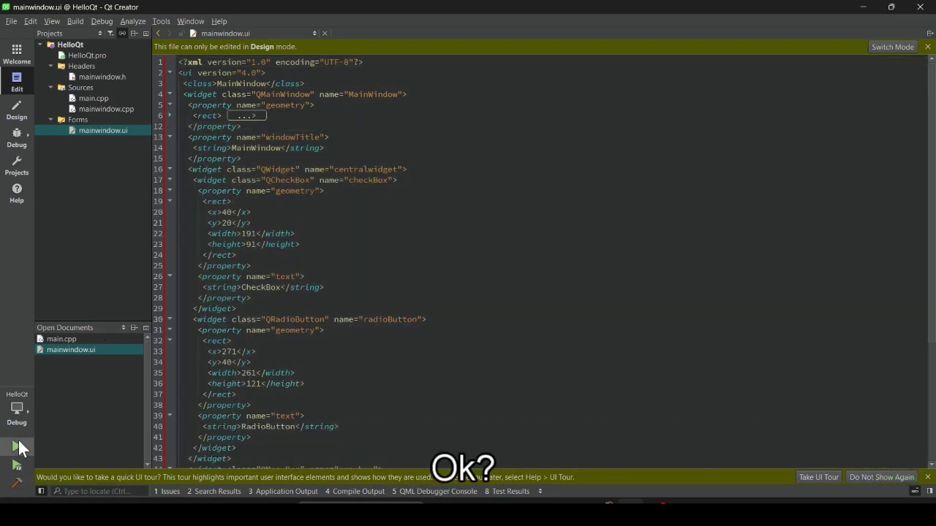
pyautogui.click(16, 452)
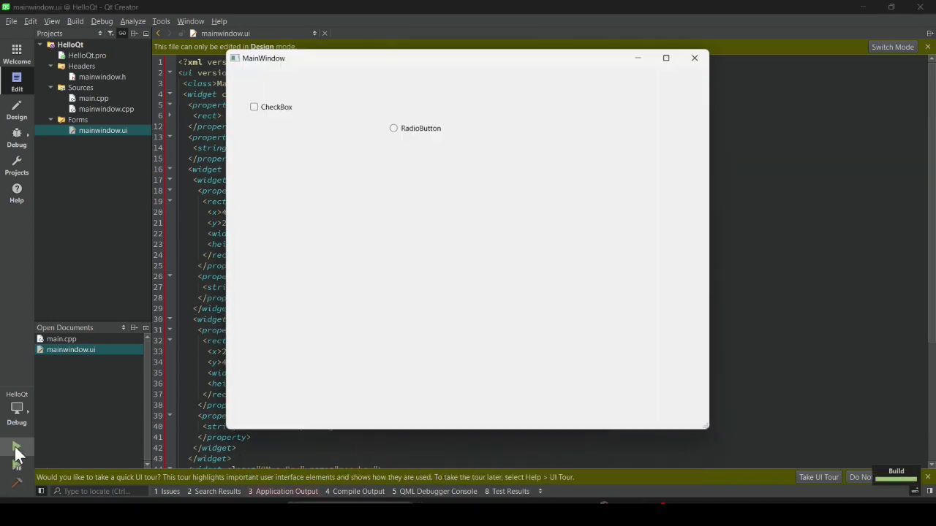